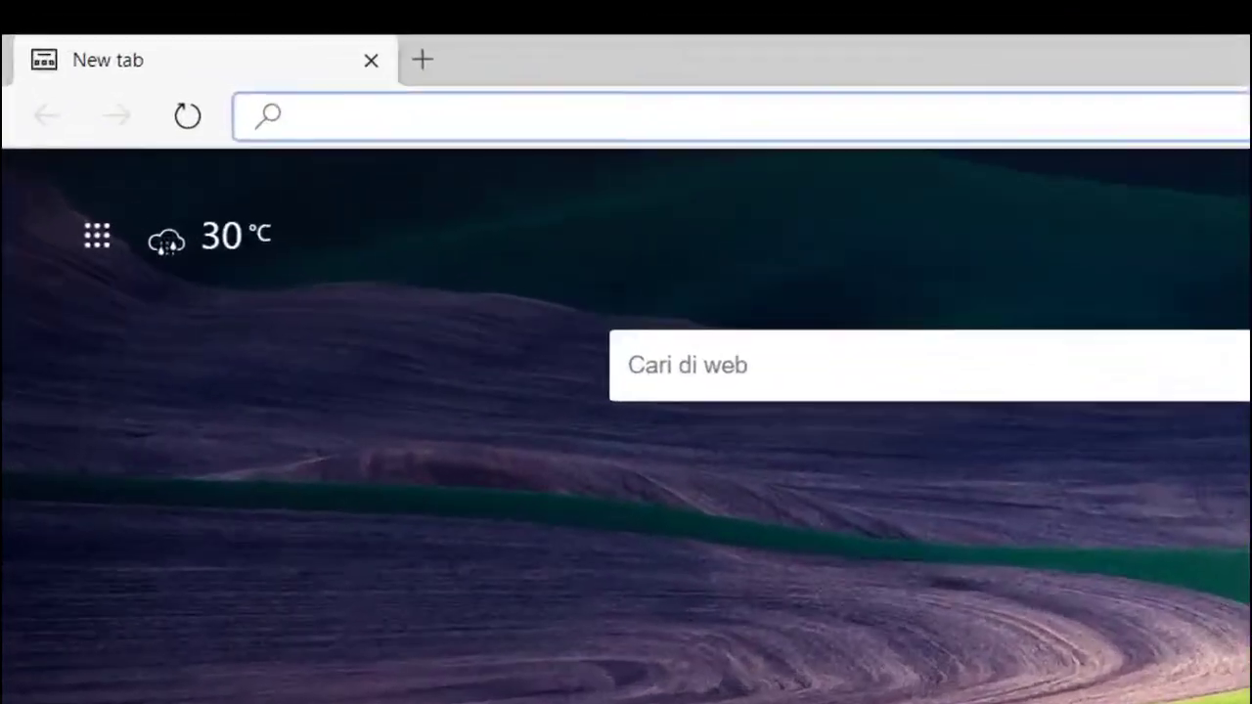
- Go to diagrams.net in the browser and start the online diagram editor
{"action": "type", "text": "diagrams.net"}
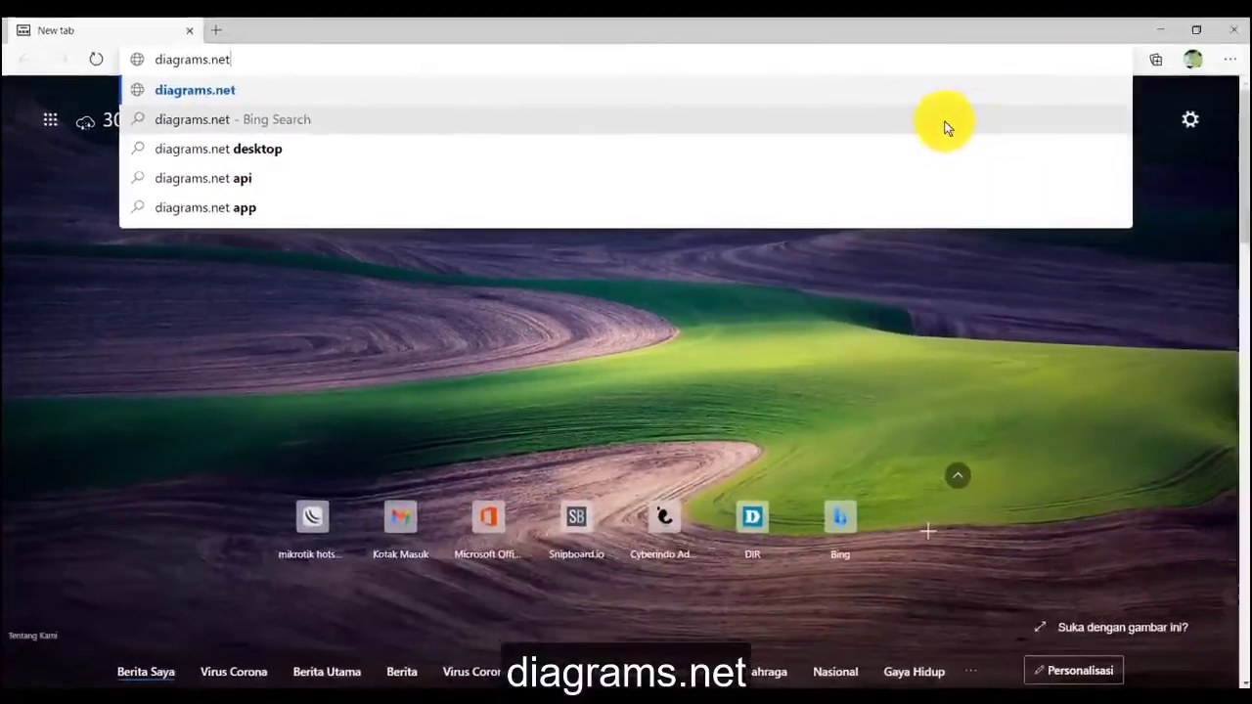
{"action": "key", "text": "Return"}
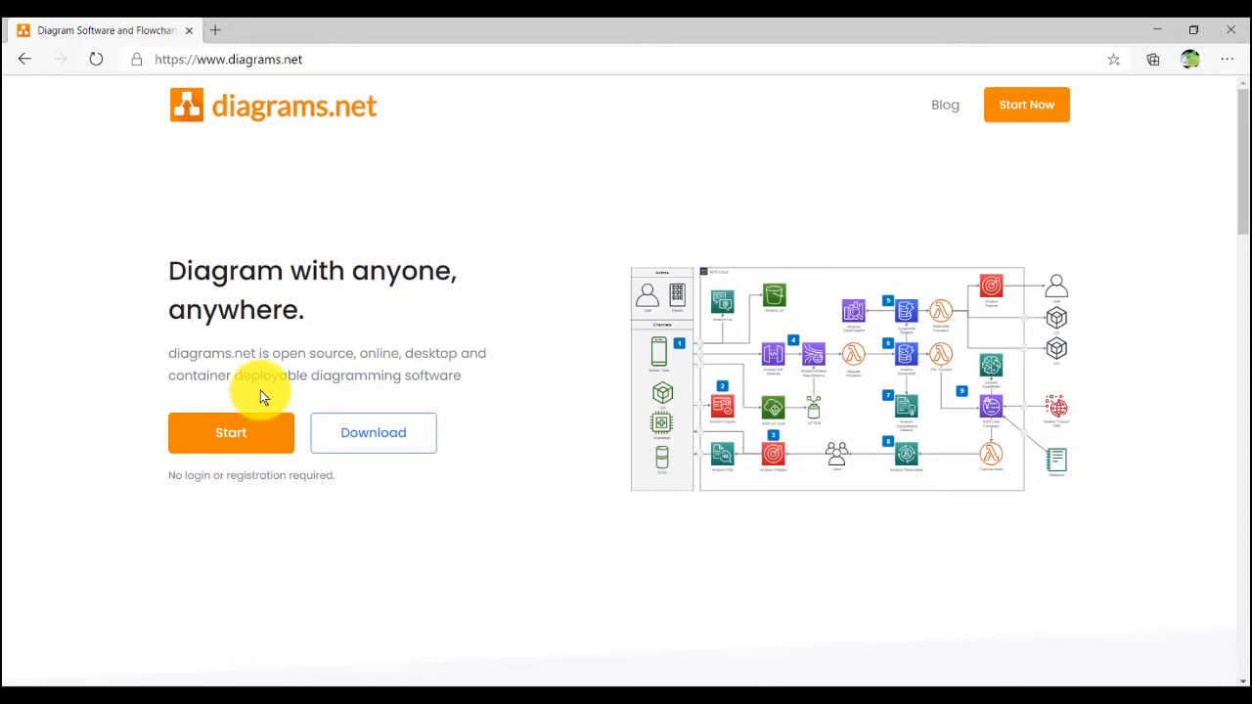
{"action": "left_click", "coordinate": [235, 435]}
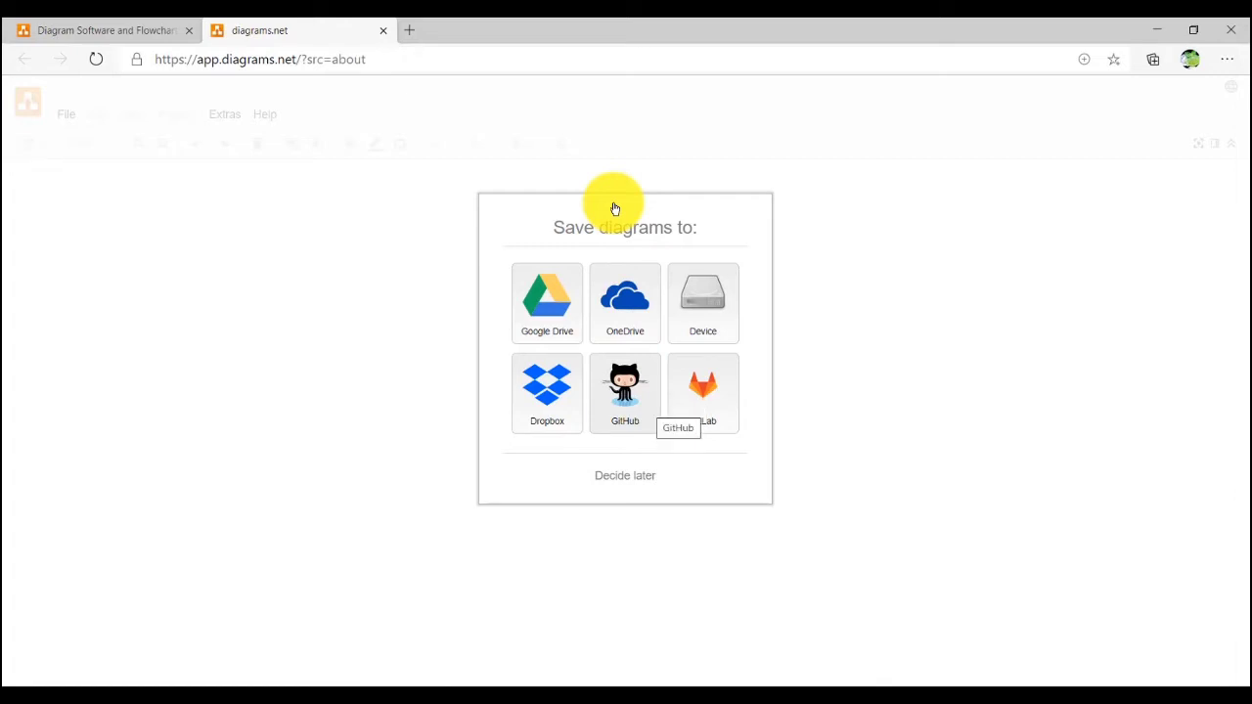
- Choose Google Drive as diagram storage, sign in with the Google account, and grant draw.io all requested permissions
{"action": "left_click", "coordinate": [547, 298]}
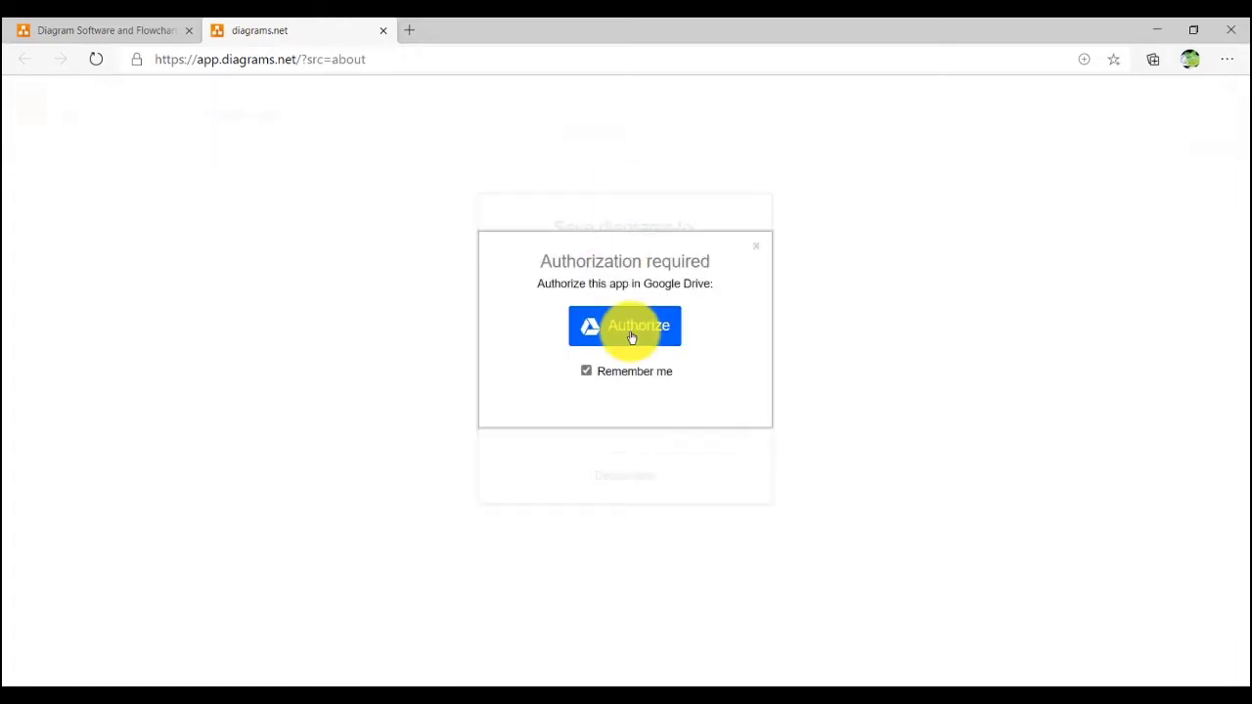
{"action": "left_click", "coordinate": [632, 332]}
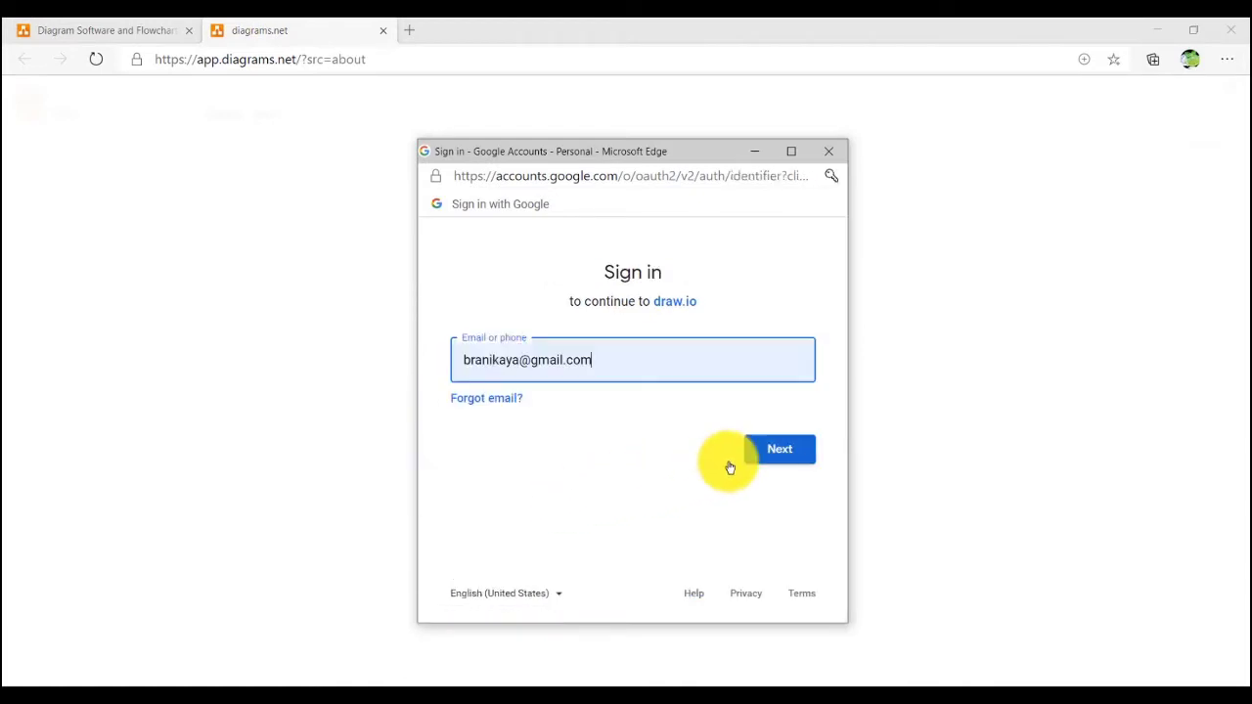
{"action": "left_click", "coordinate": [777, 452]}
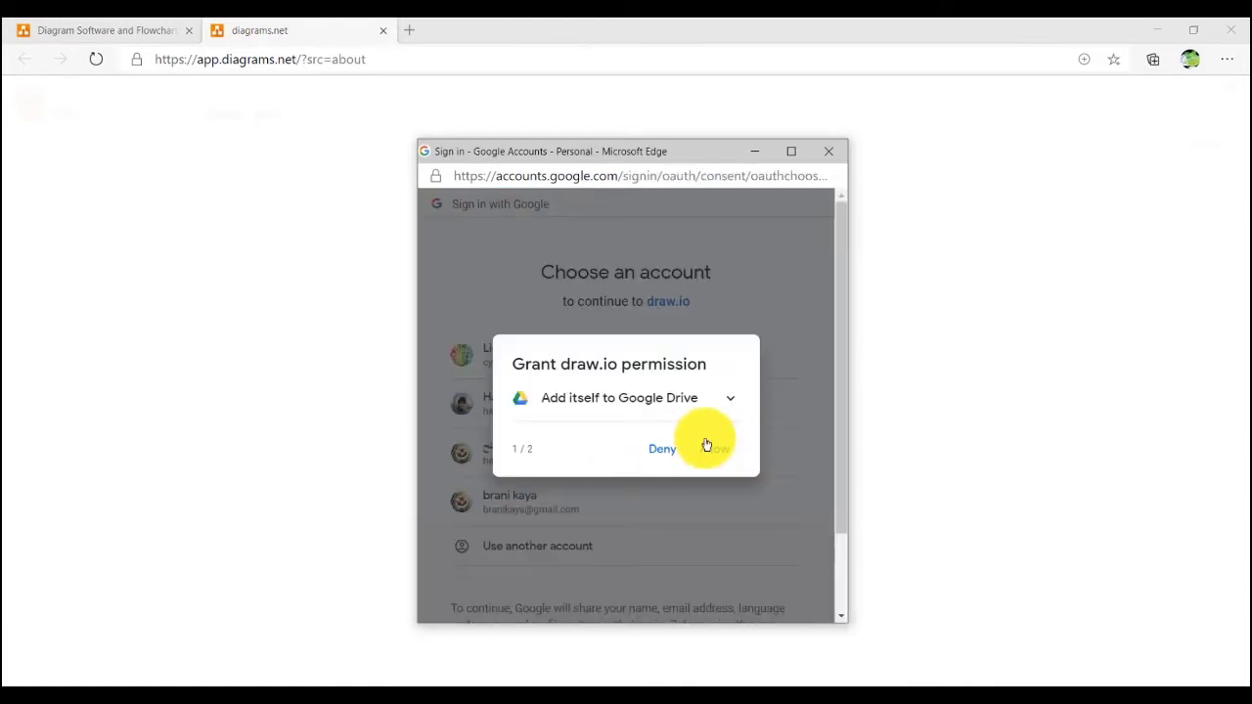
{"action": "left_click", "coordinate": [706, 446]}
{"action": "left_click", "coordinate": [721, 483]}
{"action": "scroll", "coordinate": [743, 499], "scroll_direction": "down", "scroll_amount": 3}
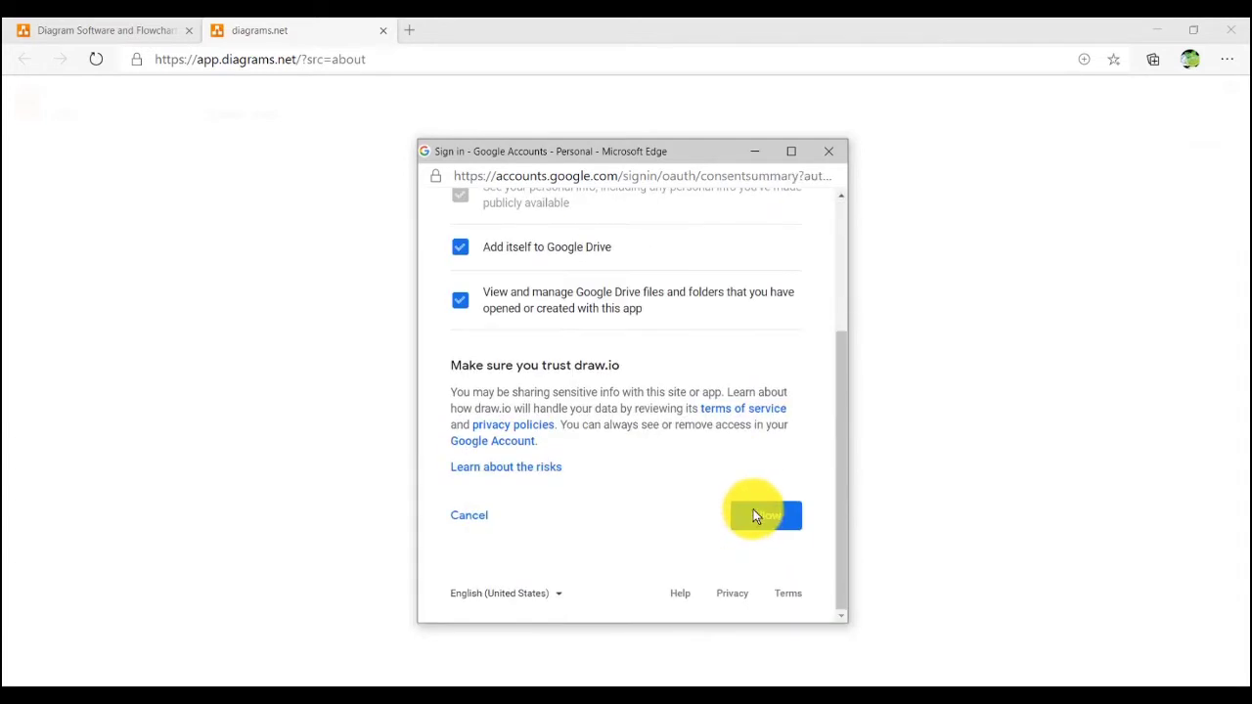
{"action": "left_click", "coordinate": [759, 519]}
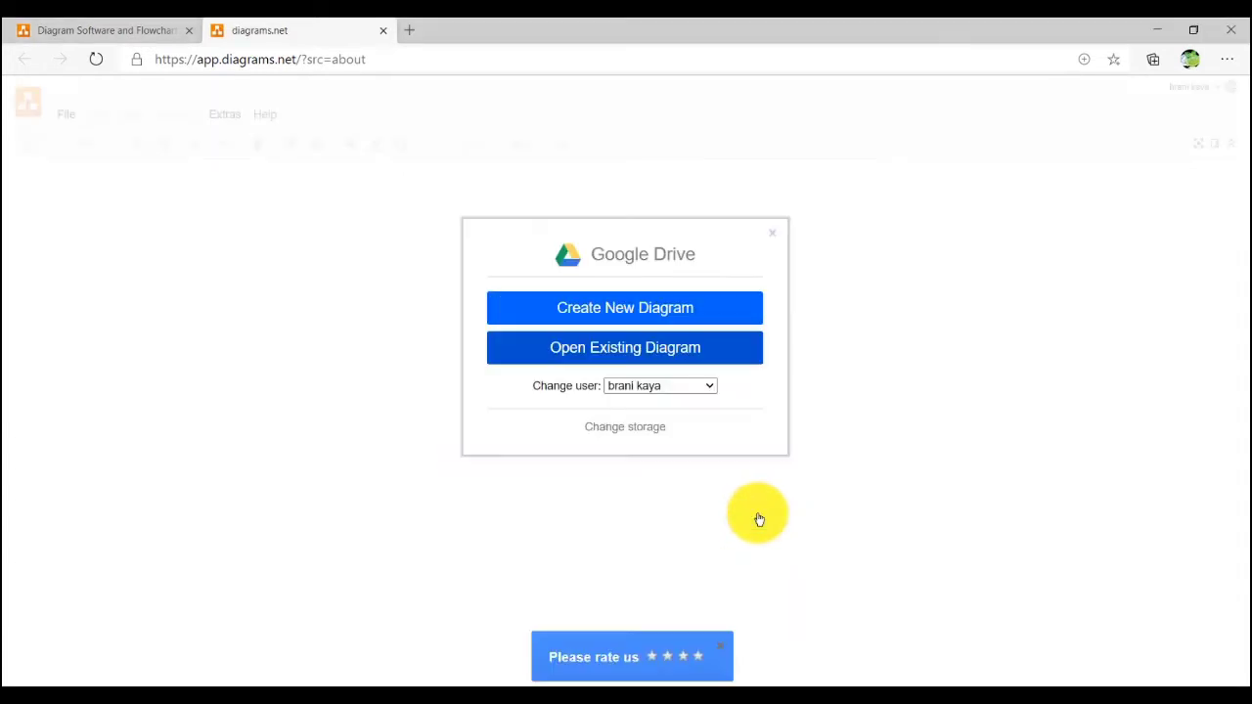
- Create a new blank diagram named Untitled Diagram.drawio in the Google Drive root folder
{"action": "left_click", "coordinate": [641, 313]}
{"action": "left_click", "coordinate": [566, 296]}
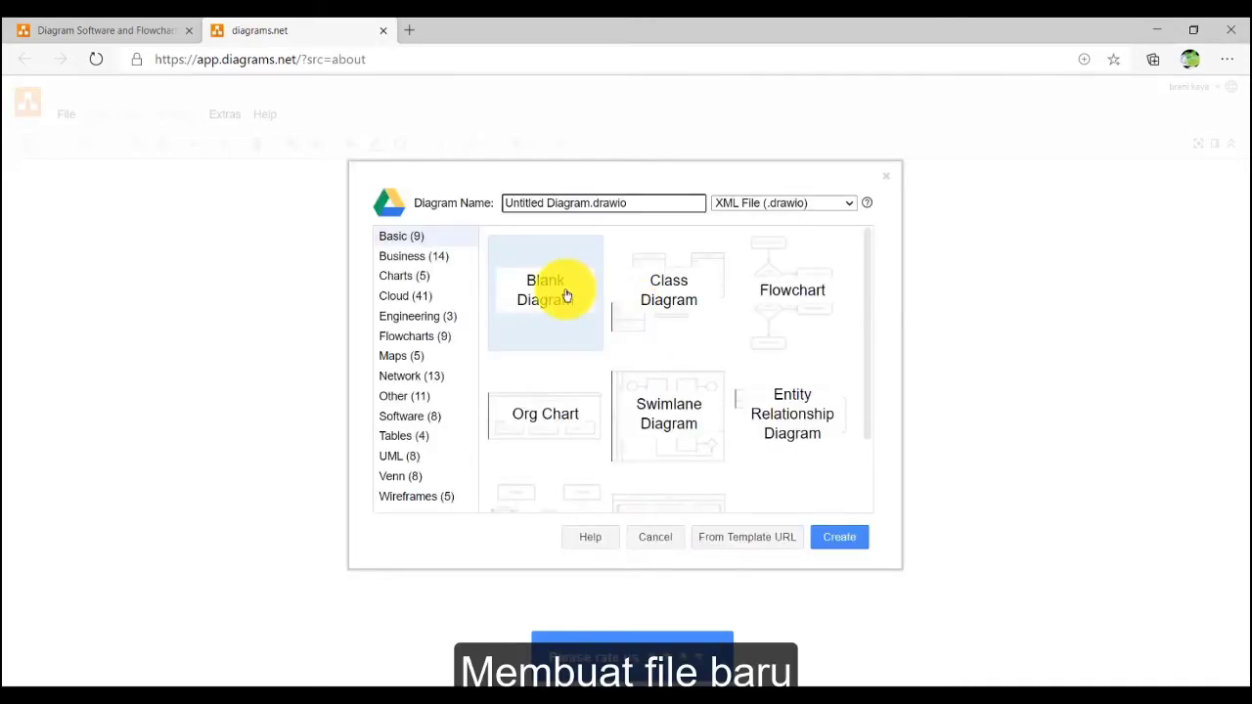
{"action": "left_click", "coordinate": [842, 539]}
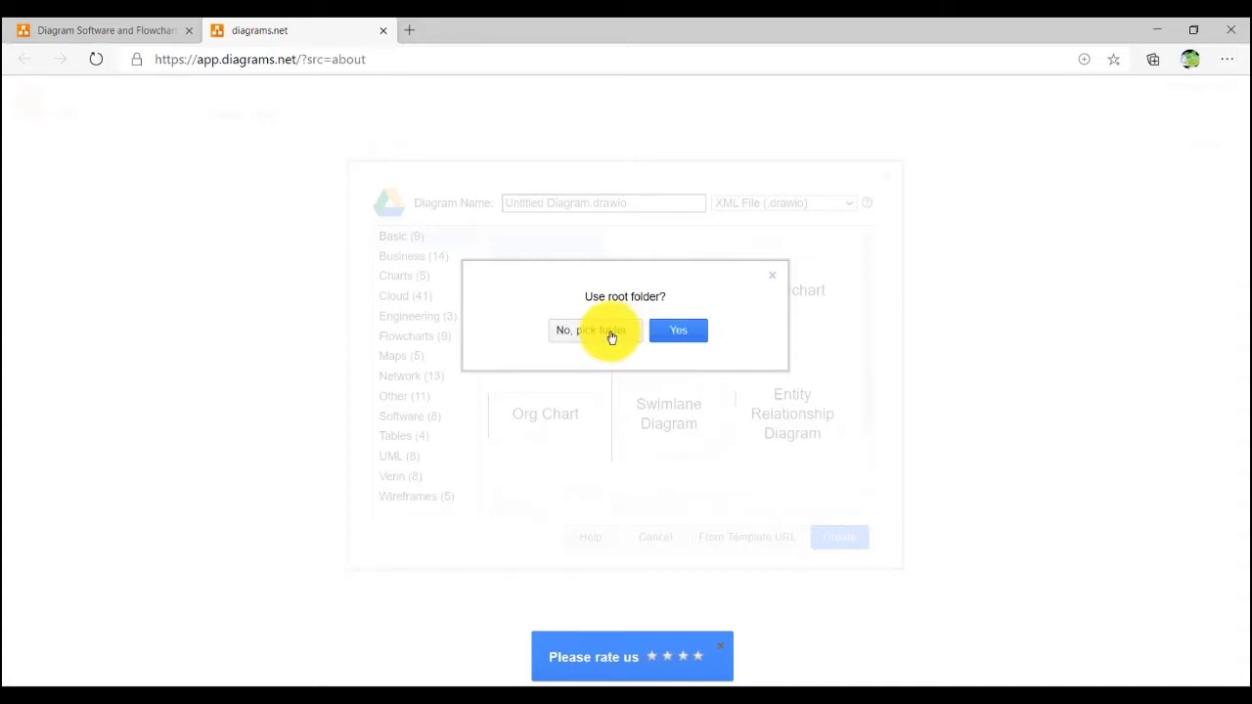
{"action": "left_click", "coordinate": [683, 331]}
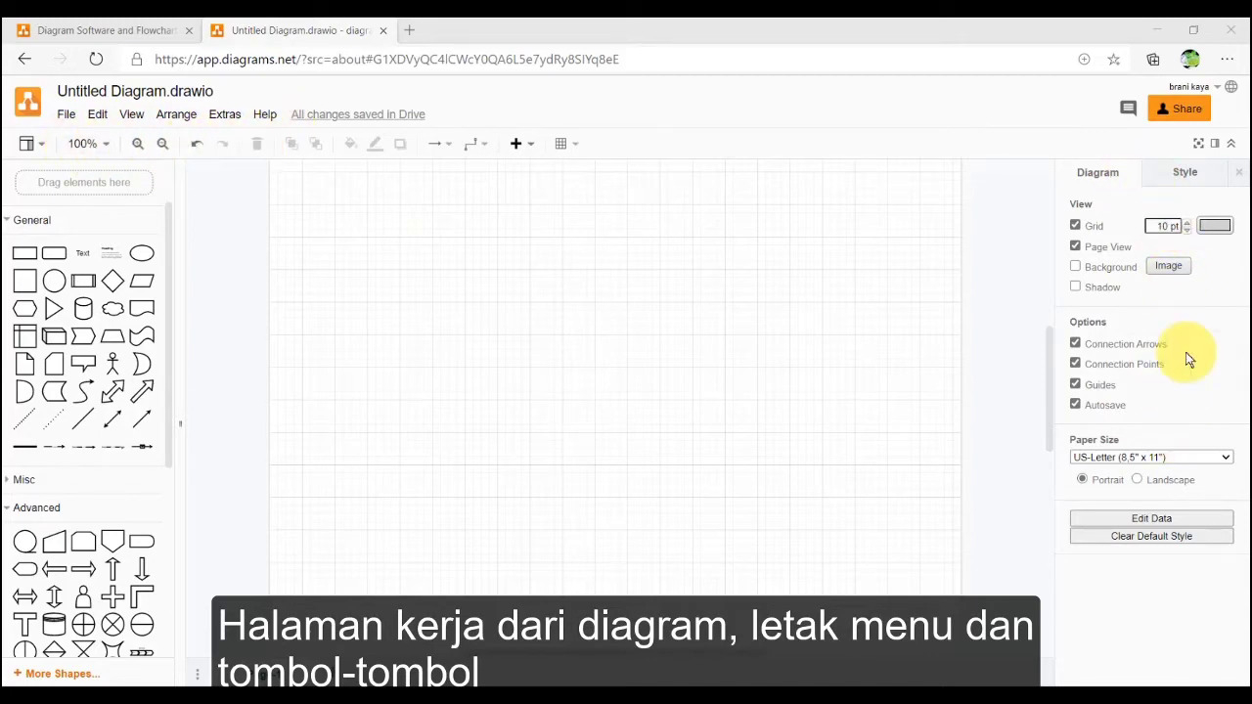
- Look at the diagram style presets, add a second page, and return to Page-1
{"action": "left_click", "coordinate": [1181, 173]}
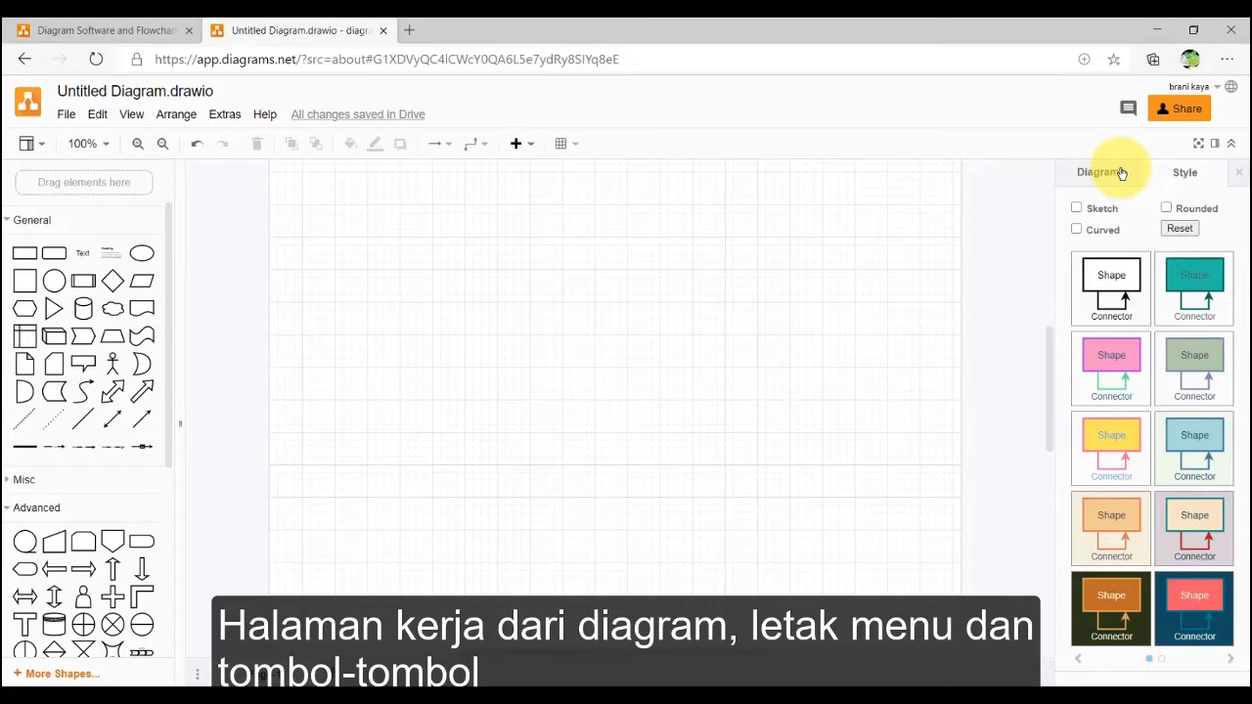
{"action": "left_click", "coordinate": [1122, 173]}
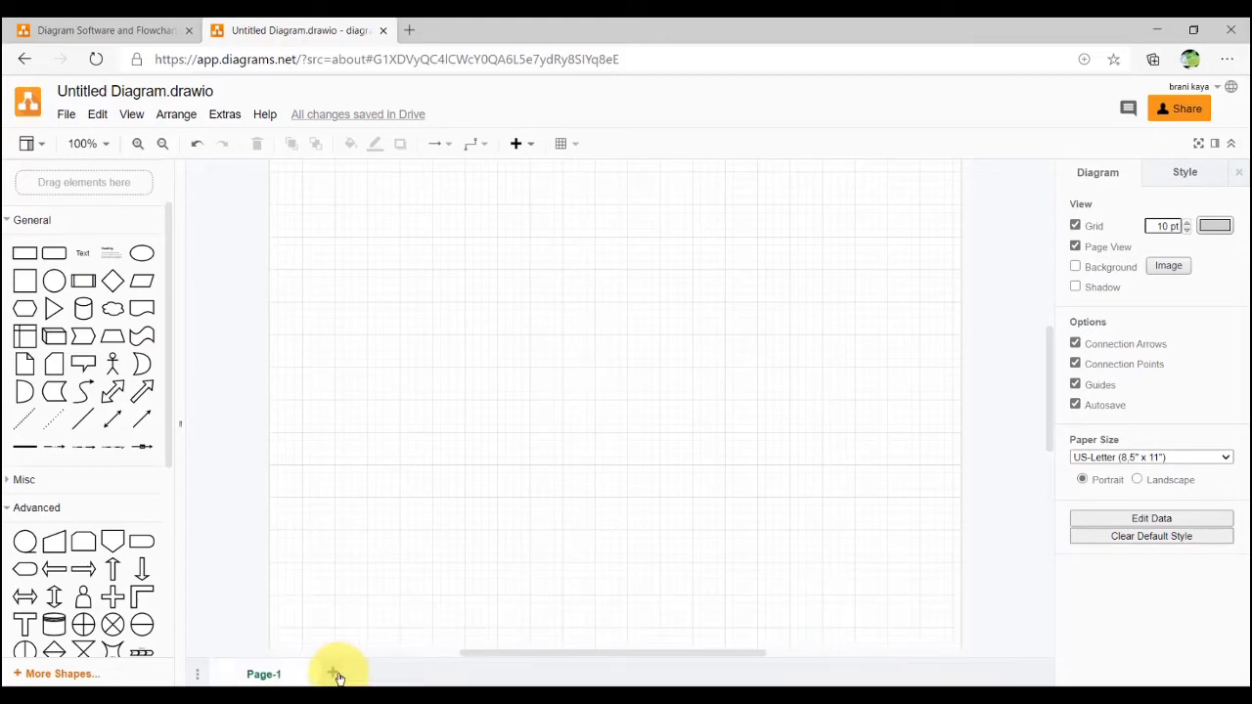
{"action": "left_click", "coordinate": [335, 674]}
{"action": "left_click", "coordinate": [278, 674]}
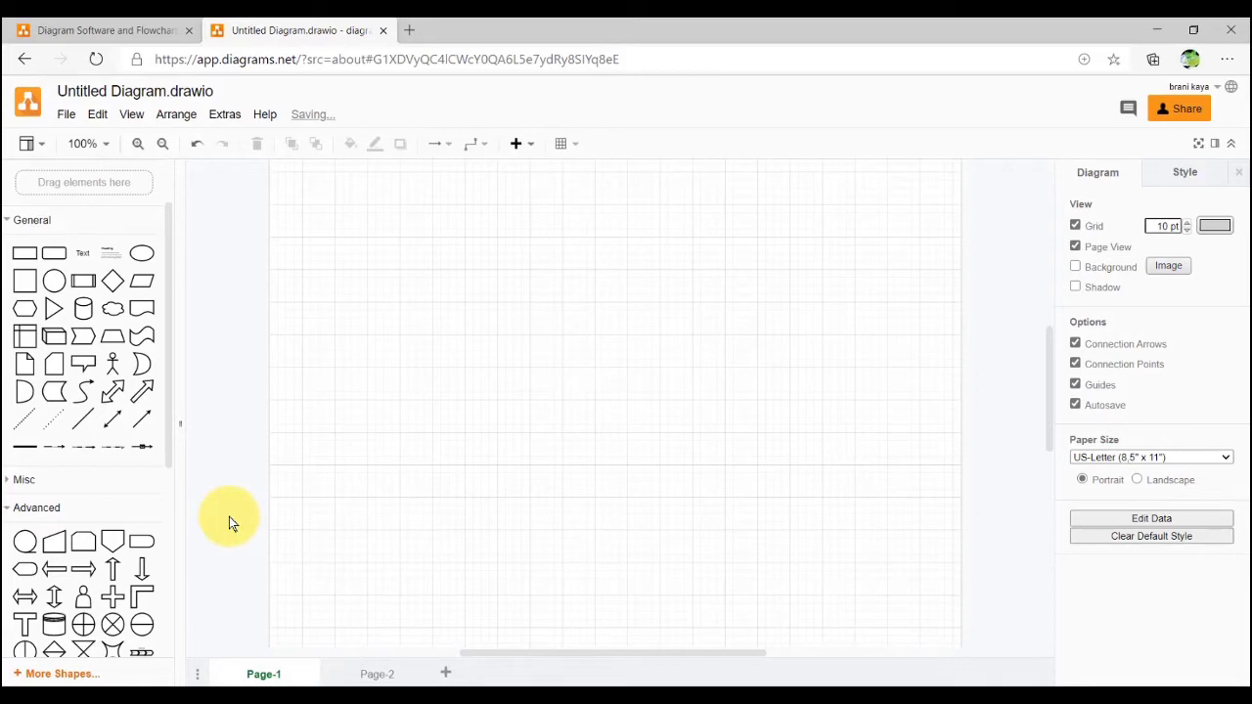
{"action": "left_click", "coordinate": [66, 116]}
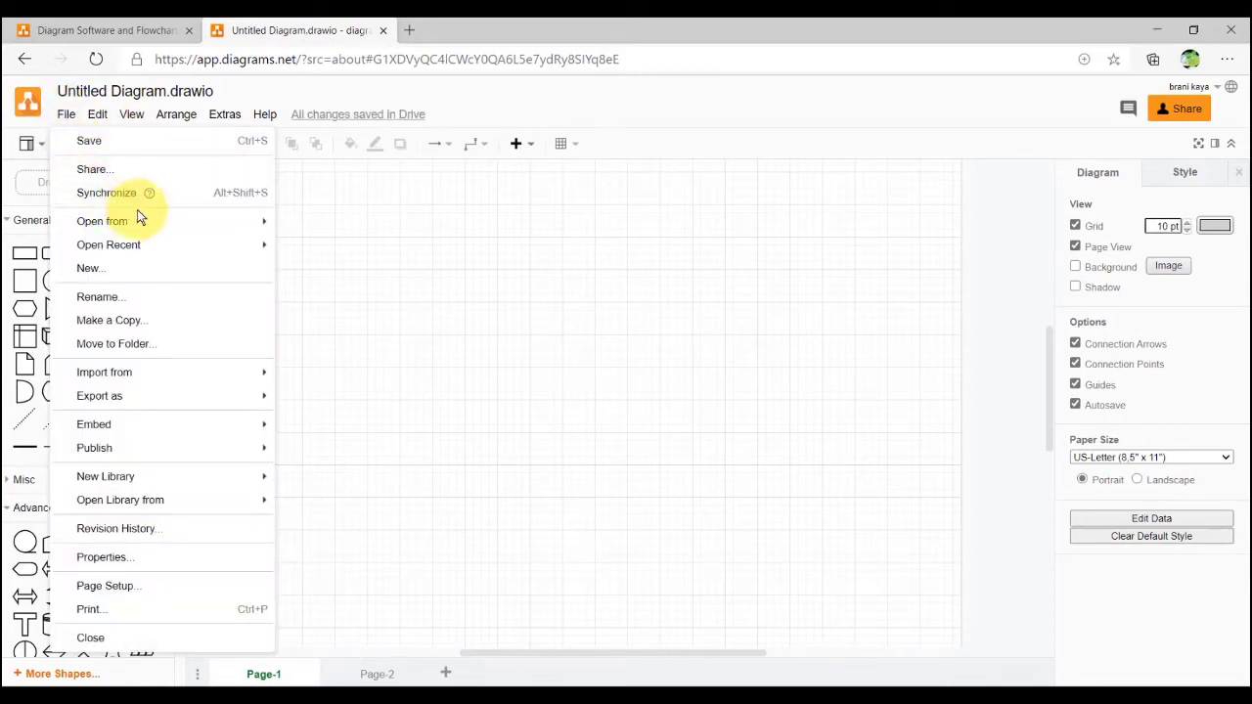
{"action": "mouse_move", "coordinate": [153, 228]}
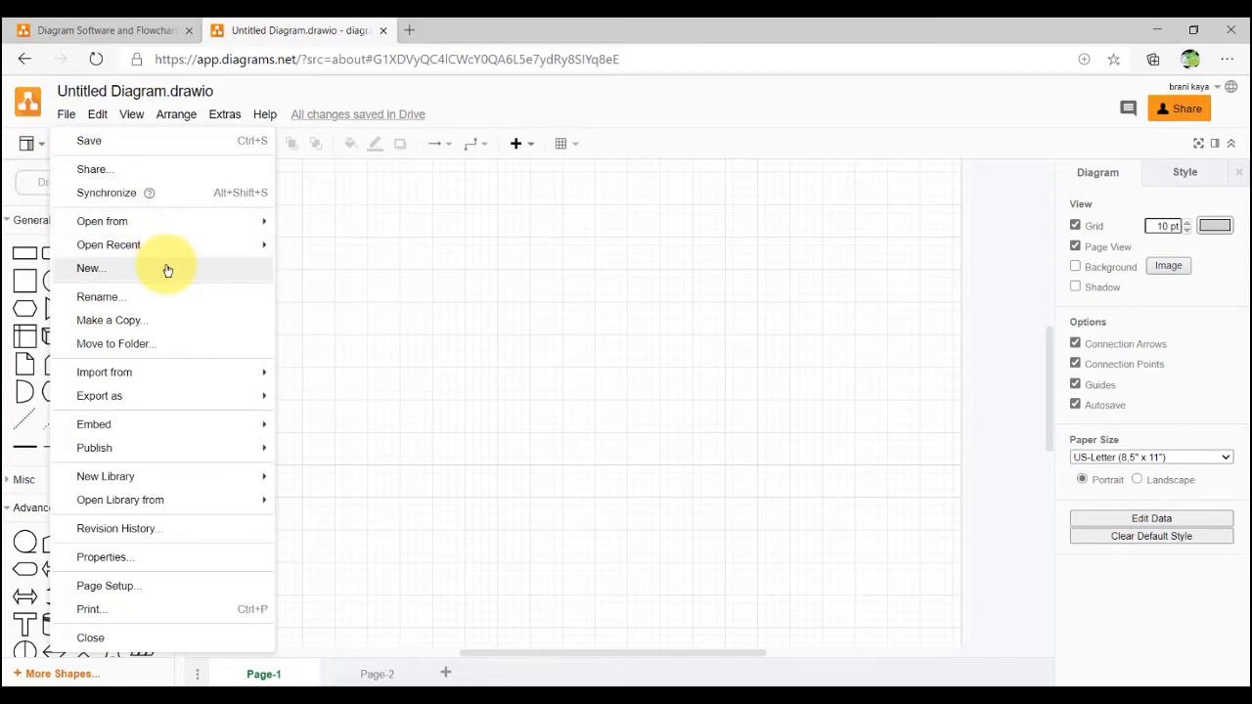
{"action": "mouse_move", "coordinate": [168, 396]}
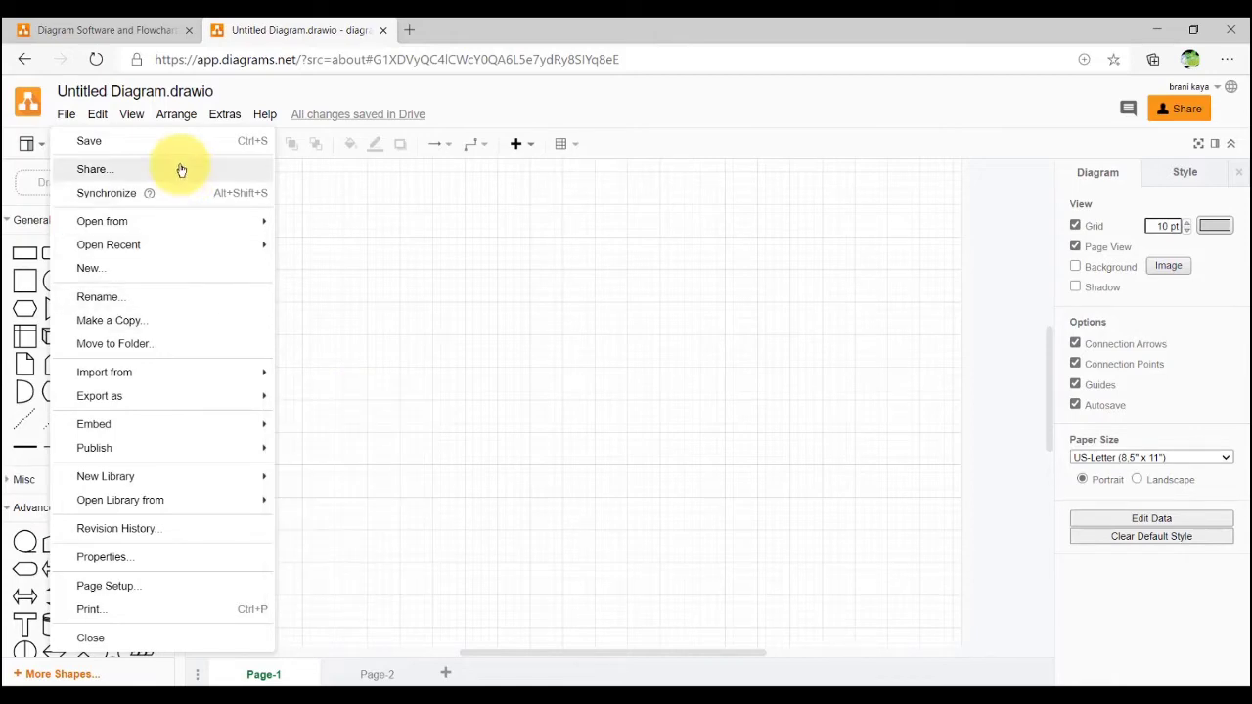
{"action": "mouse_move", "coordinate": [94, 116]}
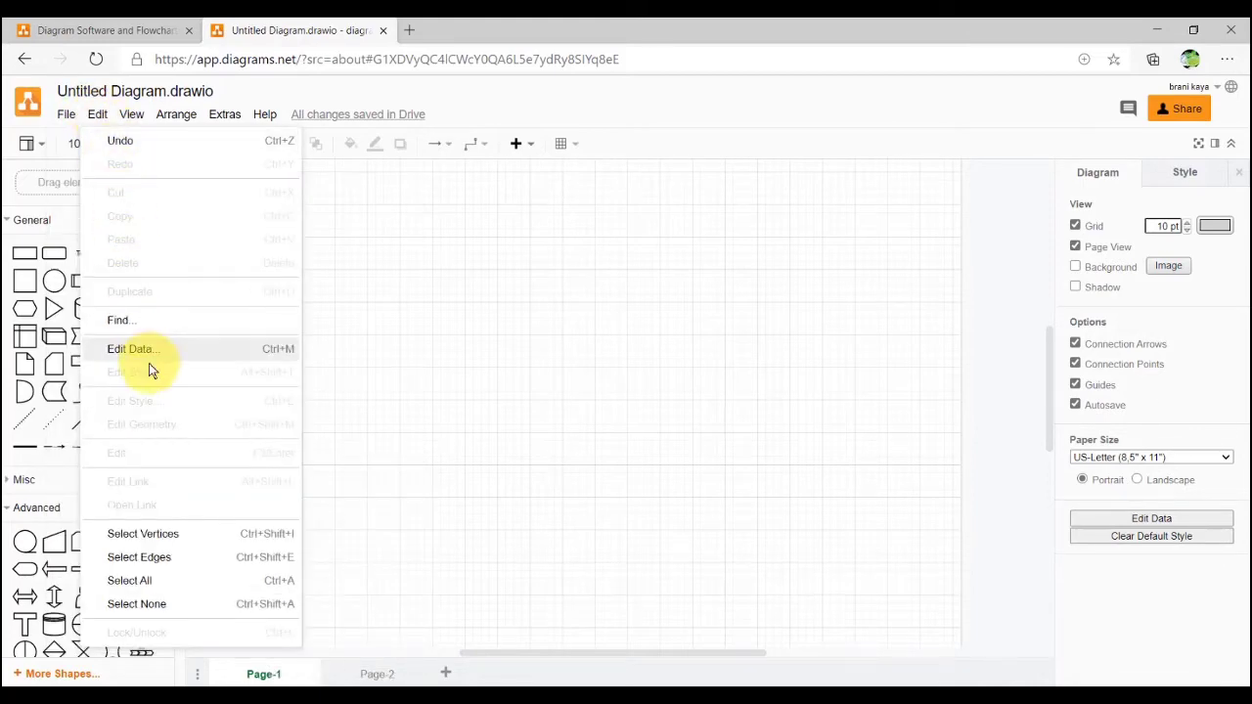
- Hide the Format Panel and show it again
{"action": "mouse_move", "coordinate": [132, 116]}
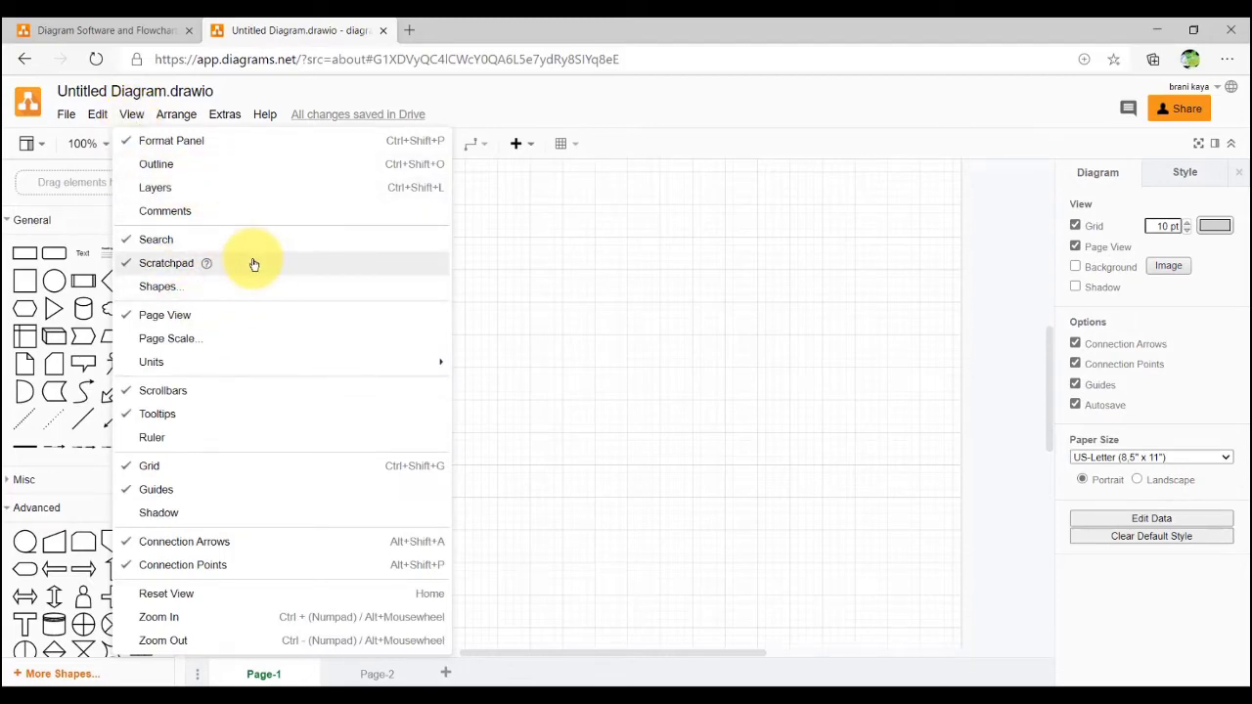
{"action": "left_click", "coordinate": [154, 148]}
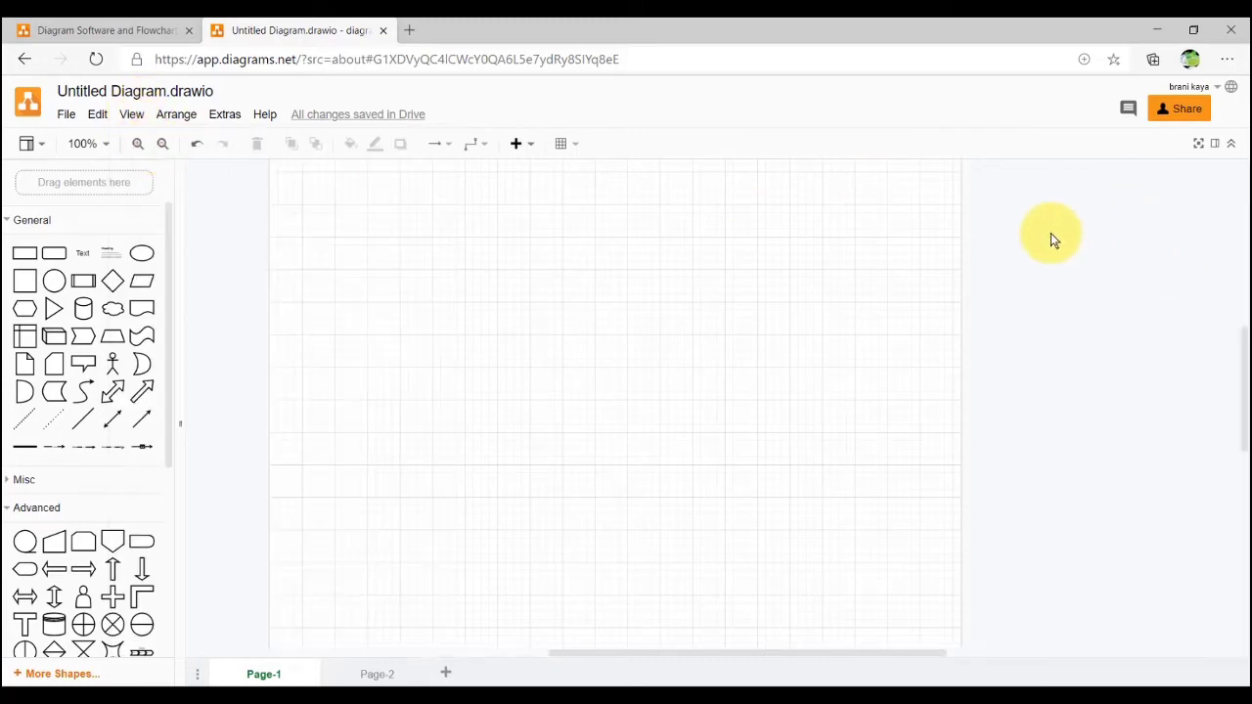
{"action": "left_click", "coordinate": [131, 113]}
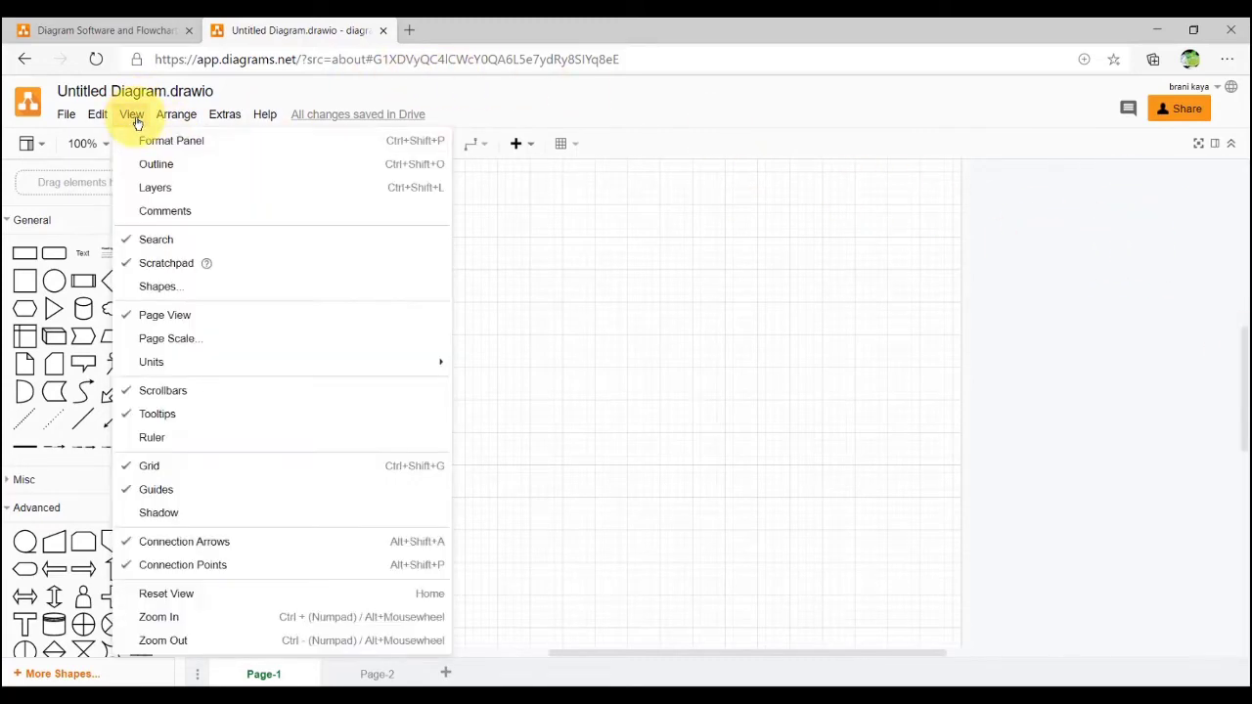
{"action": "left_click", "coordinate": [149, 137]}
- Show the Outline window and shift the visible page area slightly upward in it
{"action": "left_click", "coordinate": [131, 115]}
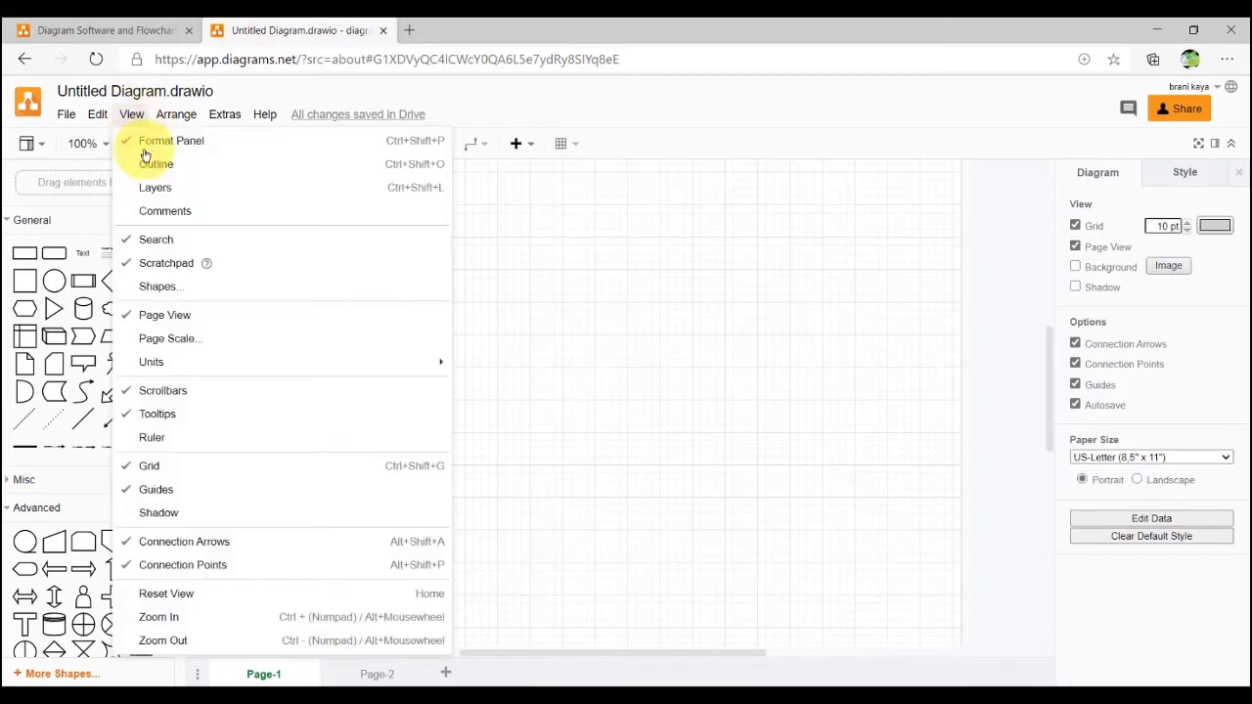
{"action": "left_click", "coordinate": [146, 167]}
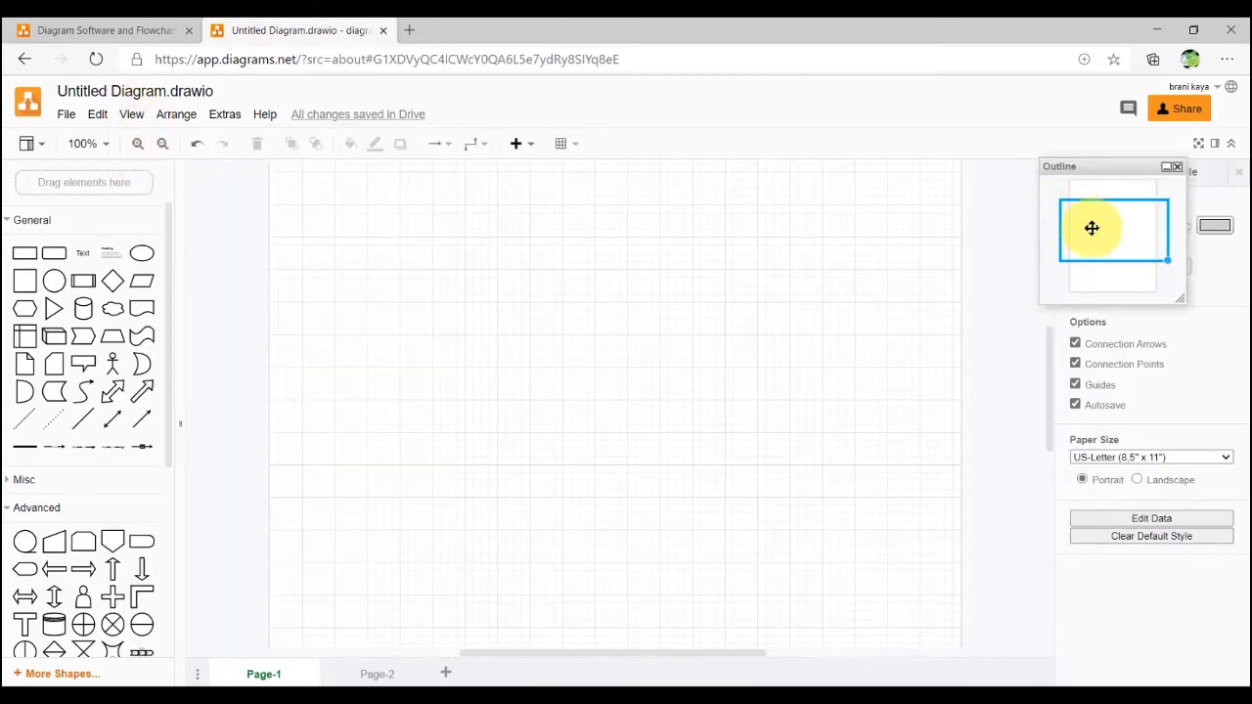
{"action": "left_click_drag", "start_coordinate": [1089, 229], "coordinate": [1090, 224]}
- Show the Layers window, move it down below the Outline title, and close it
{"action": "left_click", "coordinate": [131, 115]}
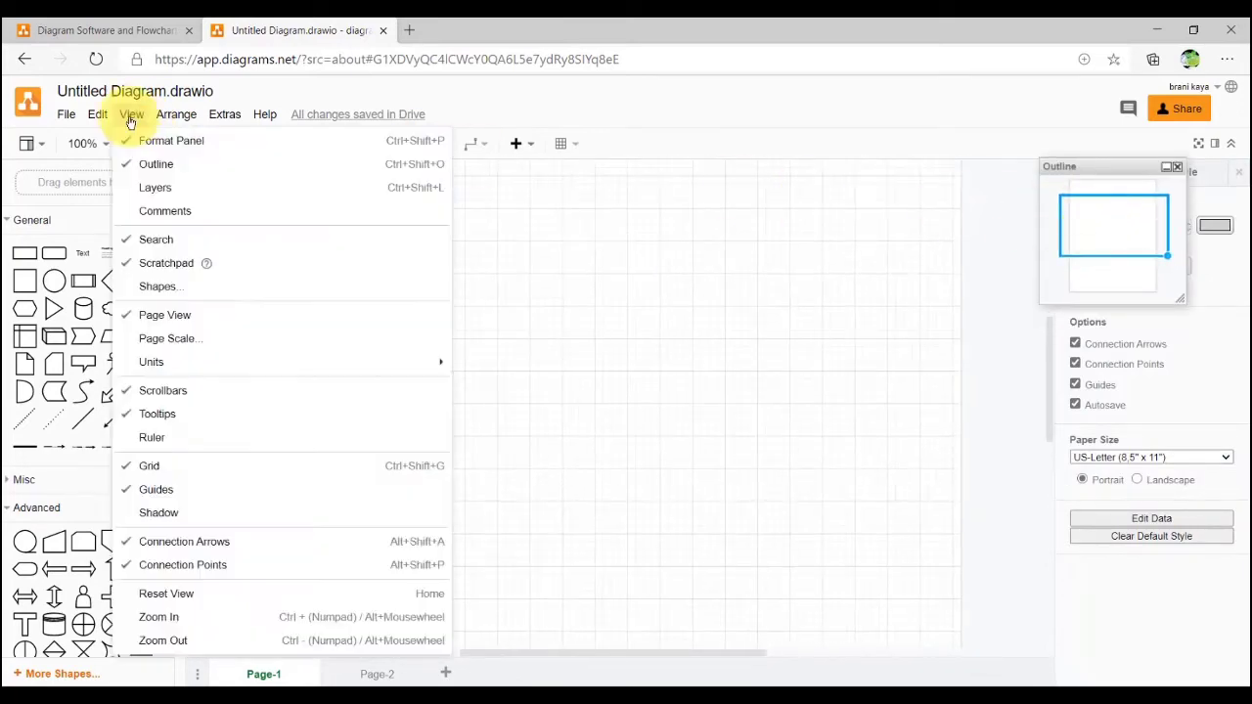
{"action": "left_click", "coordinate": [184, 195]}
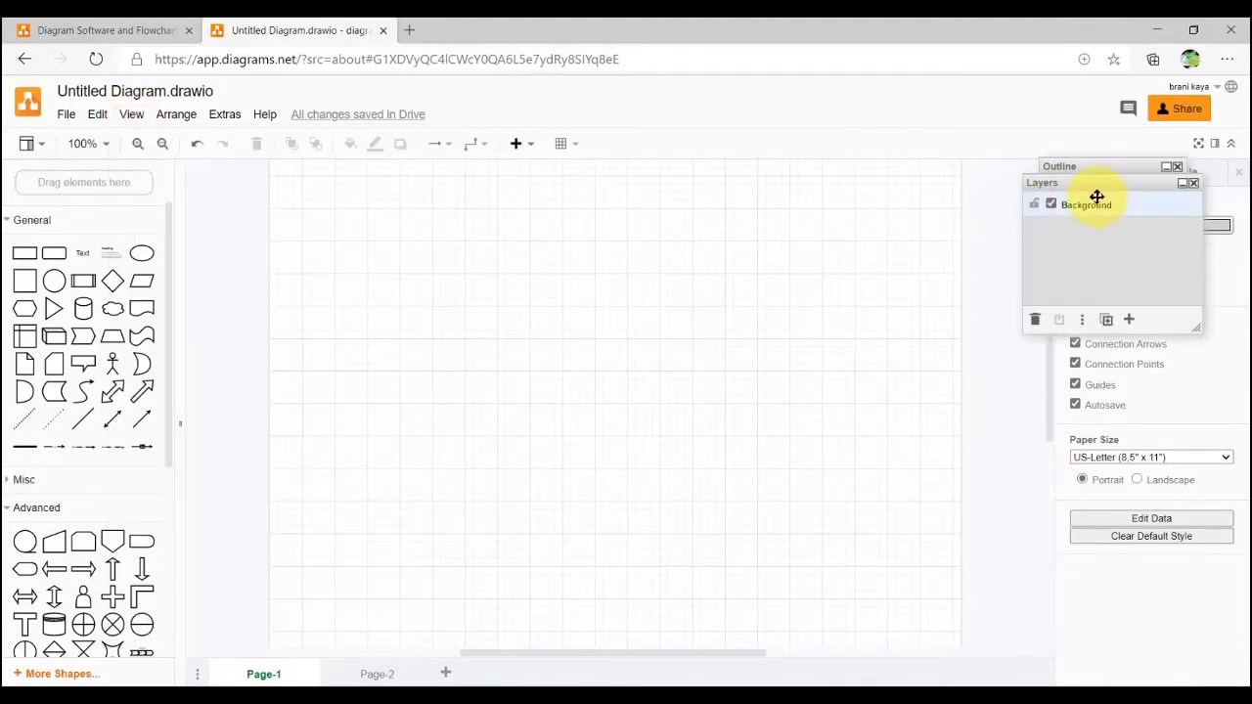
{"action": "left_click_drag", "start_coordinate": [1105, 184], "coordinate": [1109, 242]}
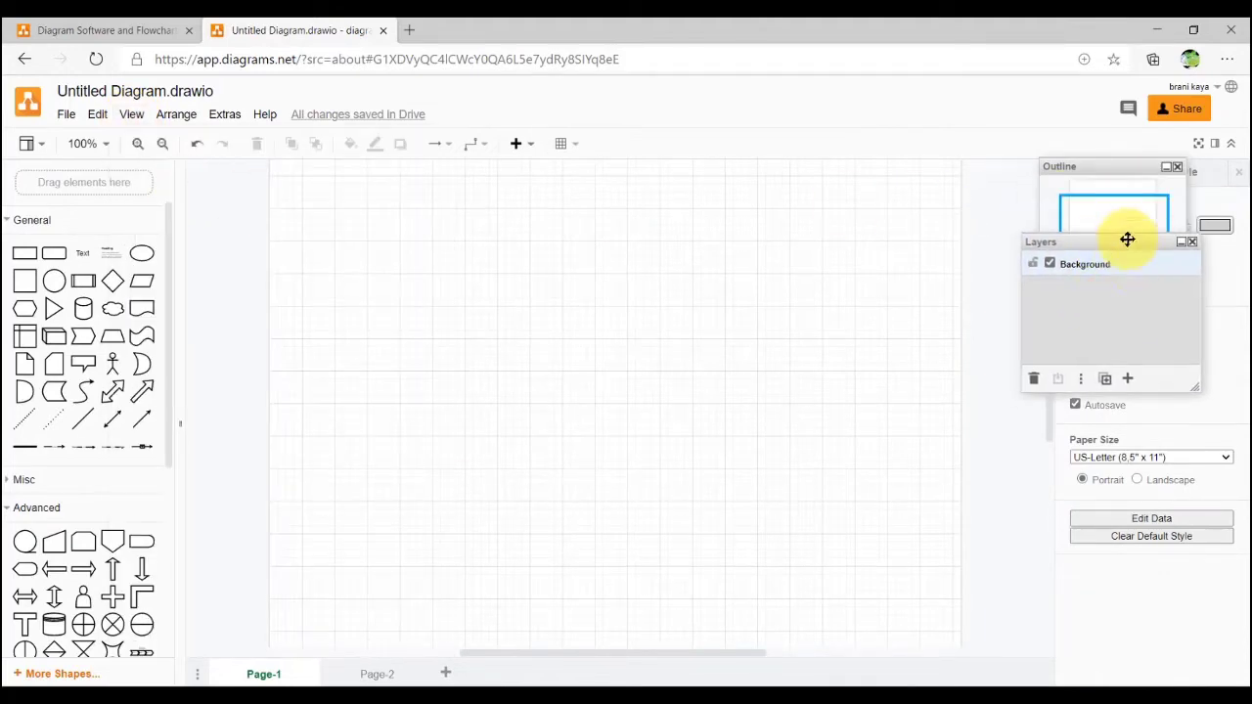
{"action": "left_click", "coordinate": [1194, 247]}
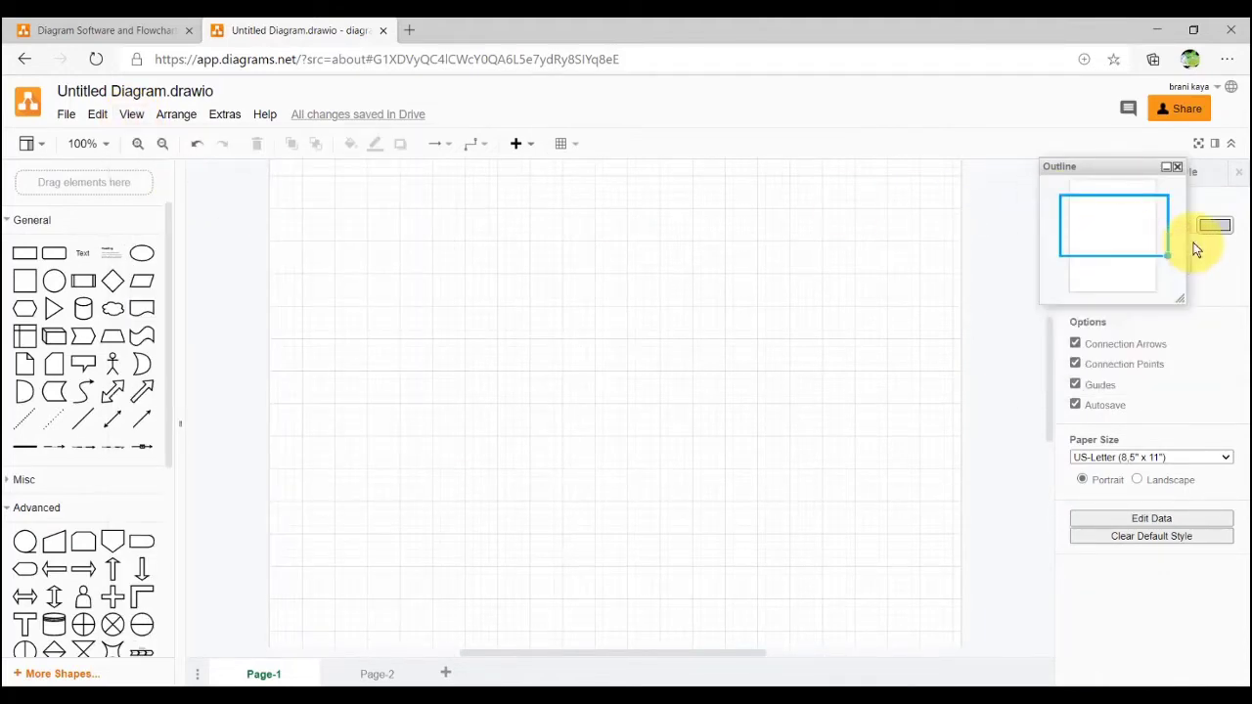
- Look through the shape libraries available for the diagram
{"action": "left_click", "coordinate": [131, 114]}
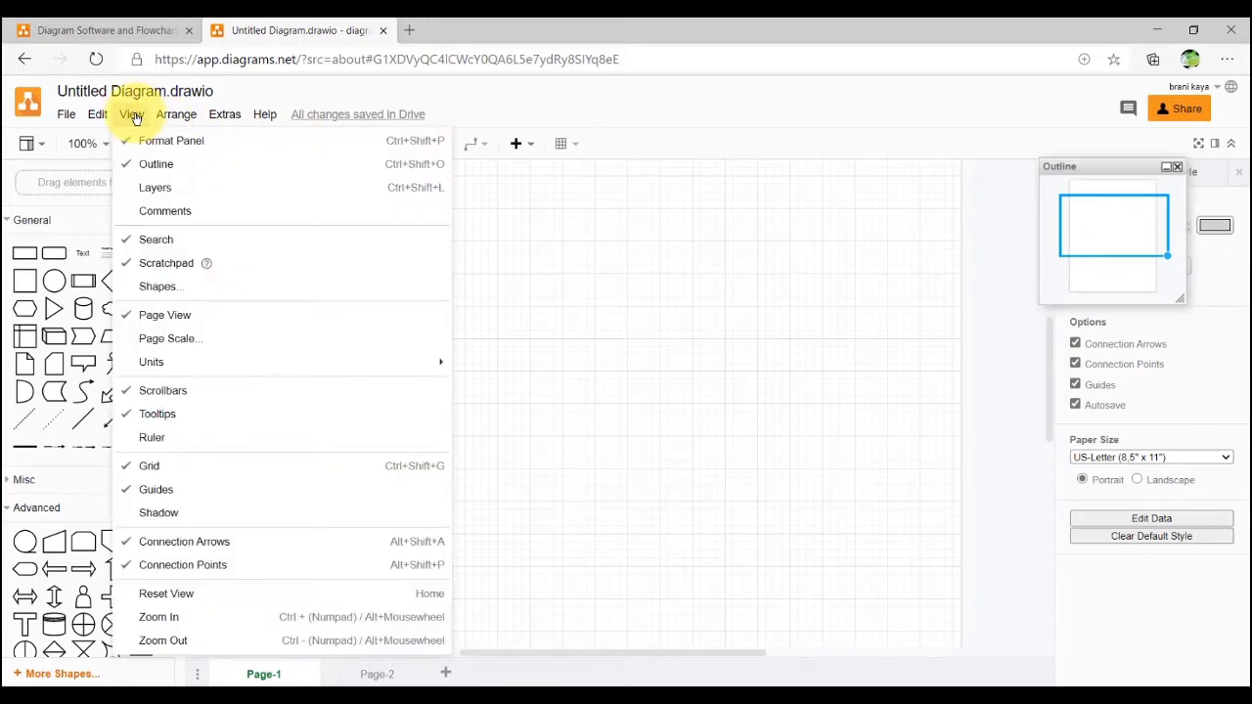
{"action": "left_click", "coordinate": [233, 288]}
{"action": "scroll", "coordinate": [626, 460], "scroll_direction": "down", "scroll_amount": 3}
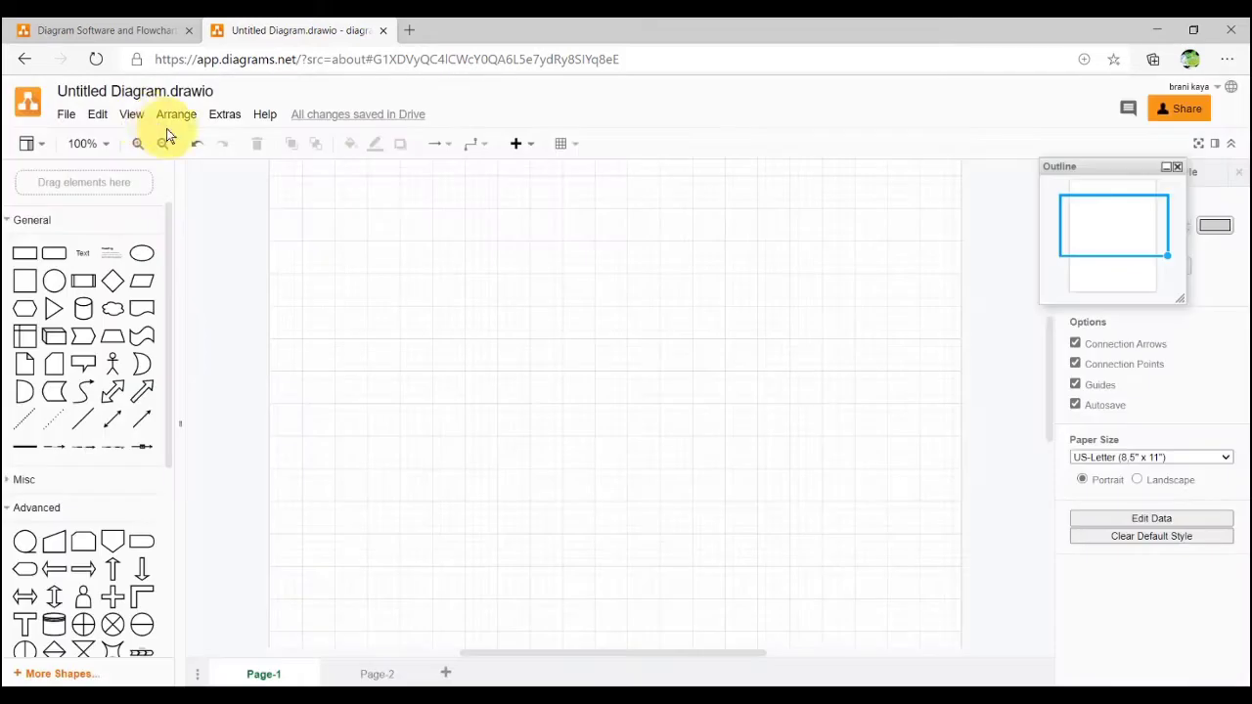
- Show the ruler along the edges of the drawing canvas
{"action": "left_click", "coordinate": [131, 114]}
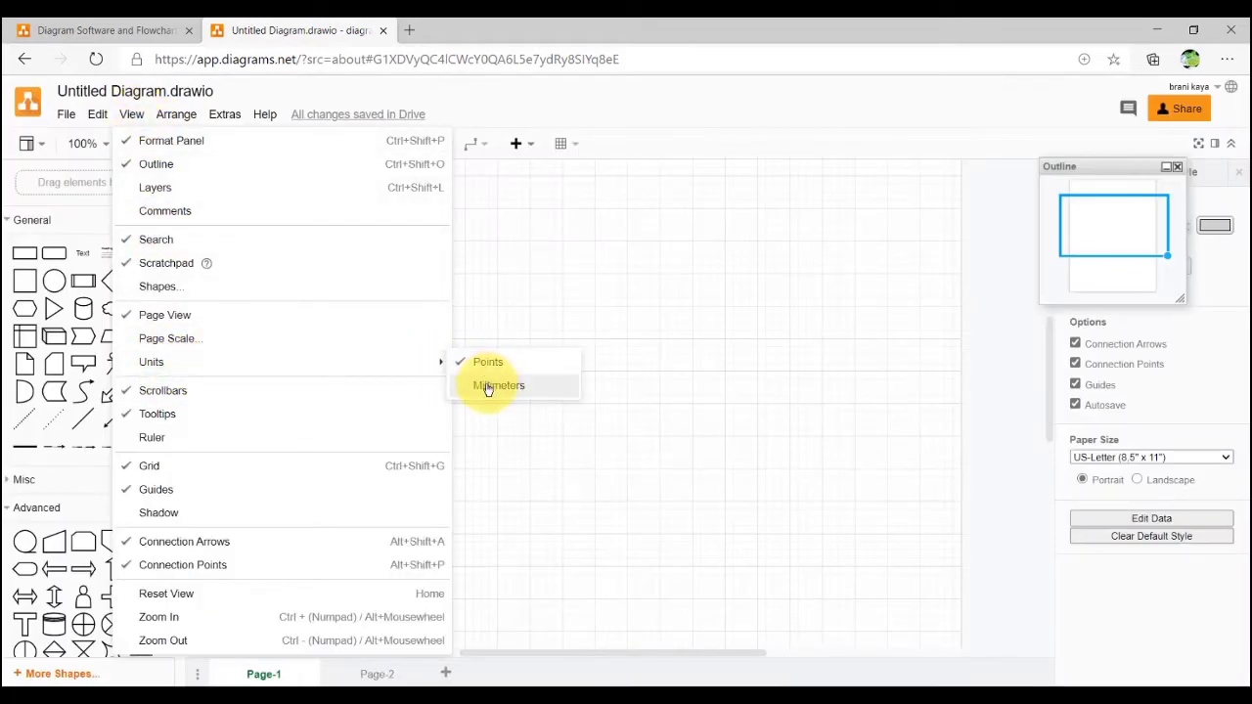
{"action": "left_click", "coordinate": [317, 447]}
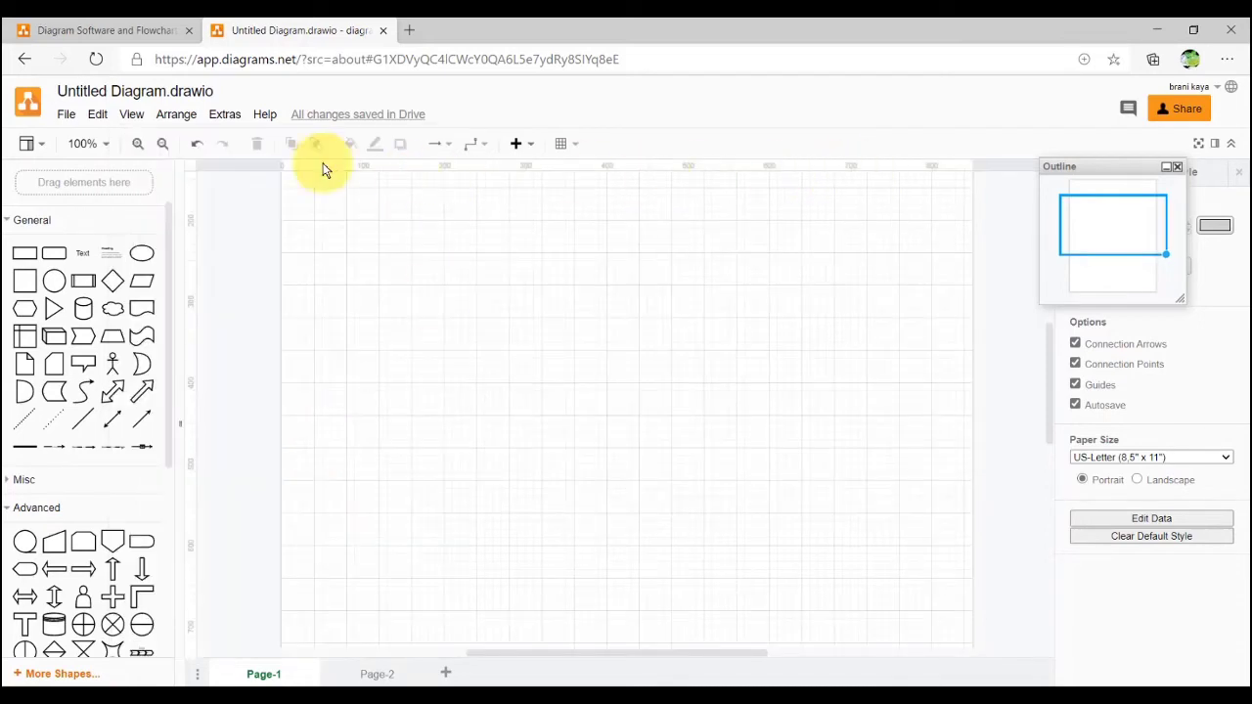
- Hide the page grid and show it again
{"action": "left_click", "coordinate": [131, 114]}
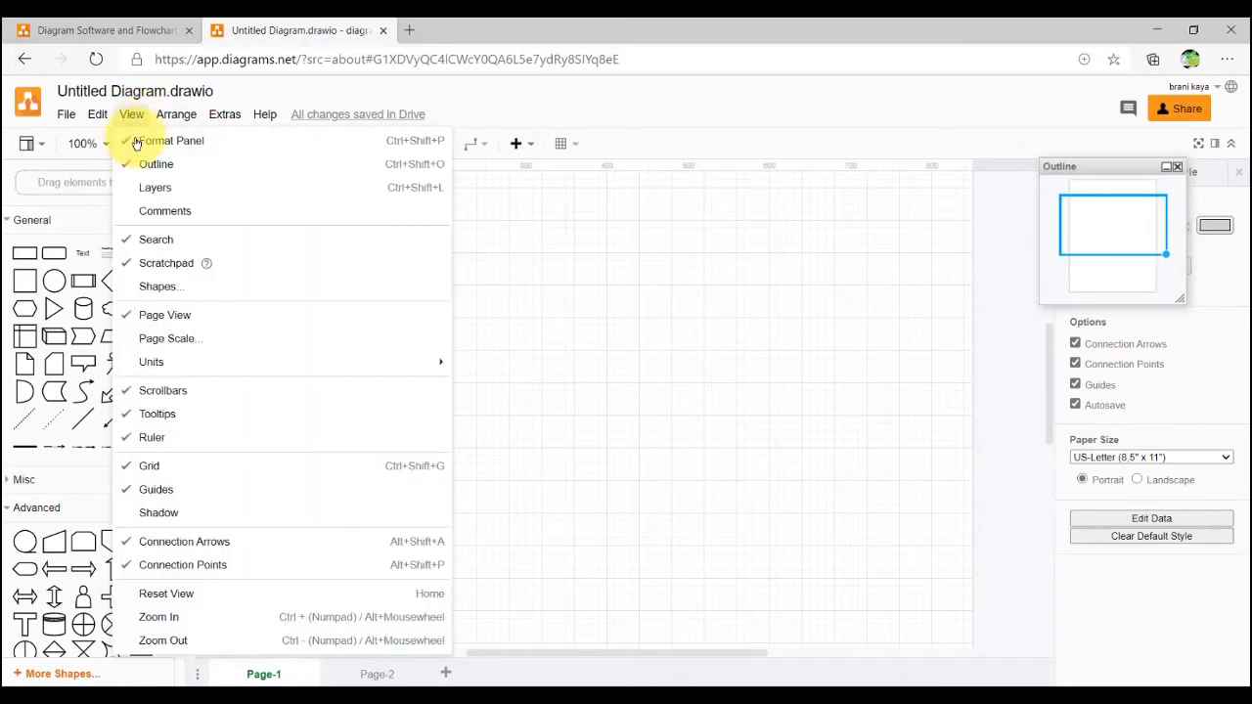
{"action": "left_click", "coordinate": [182, 473]}
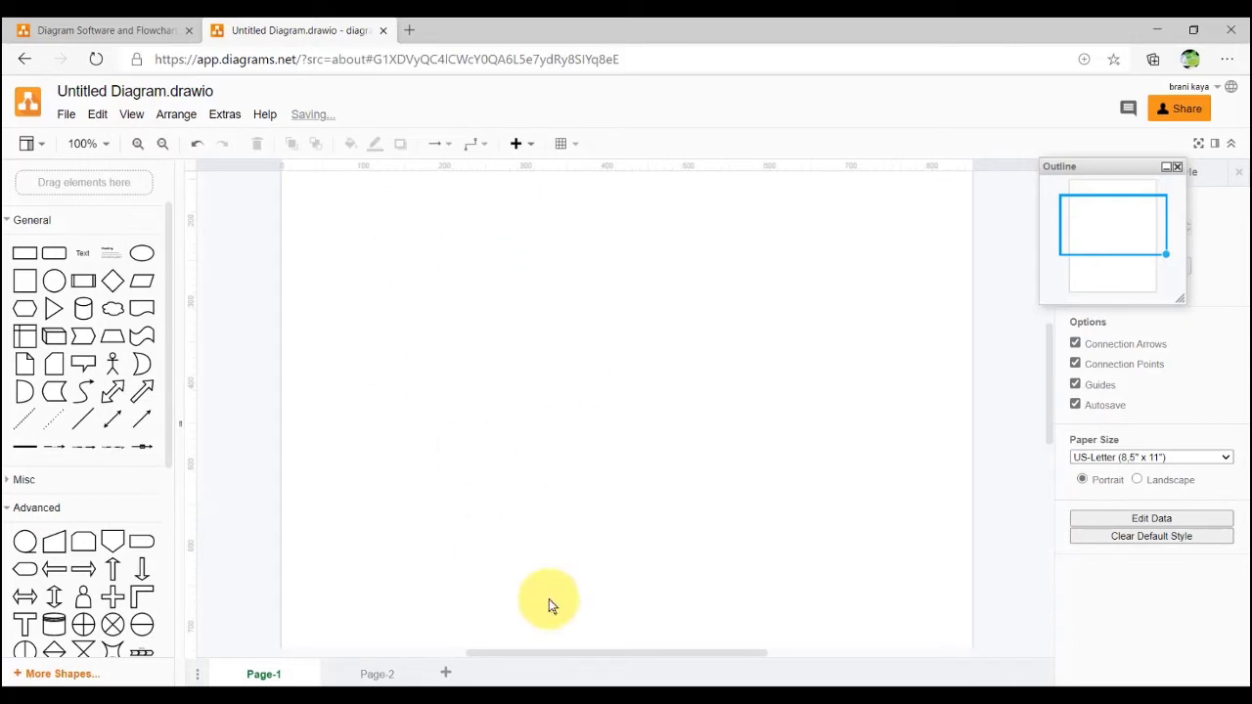
{"action": "left_click", "coordinate": [131, 114]}
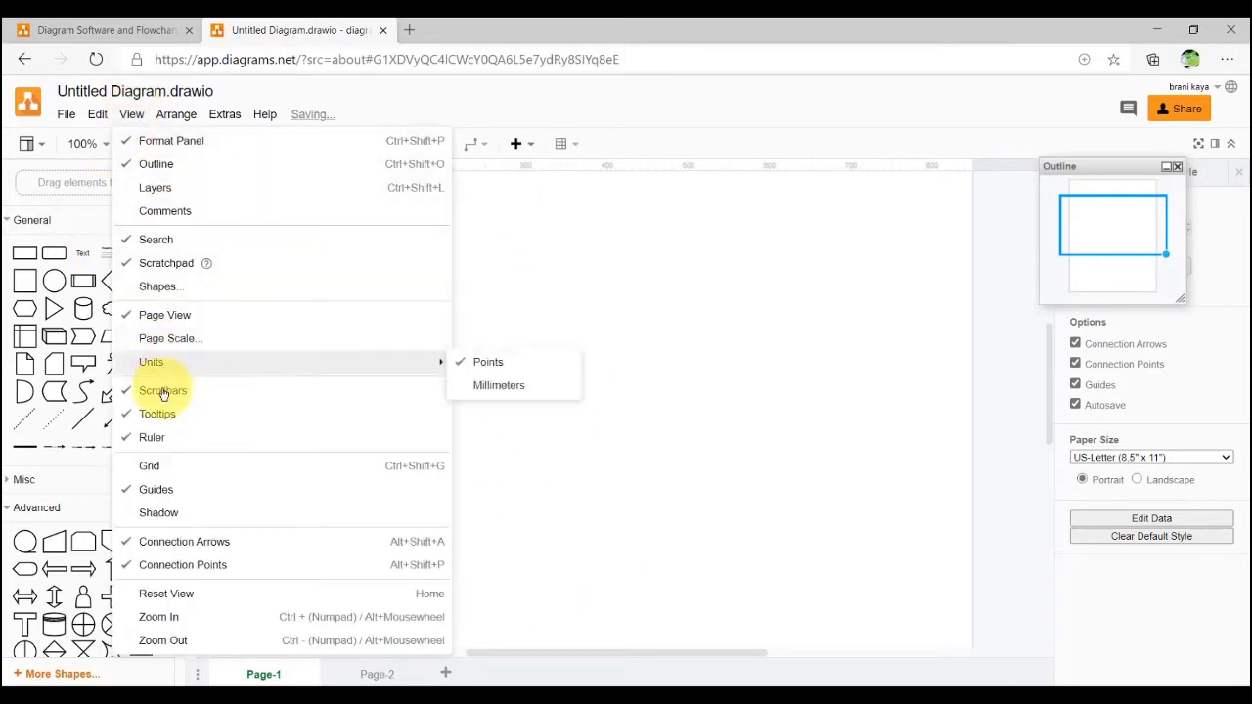
{"action": "left_click", "coordinate": [182, 471]}
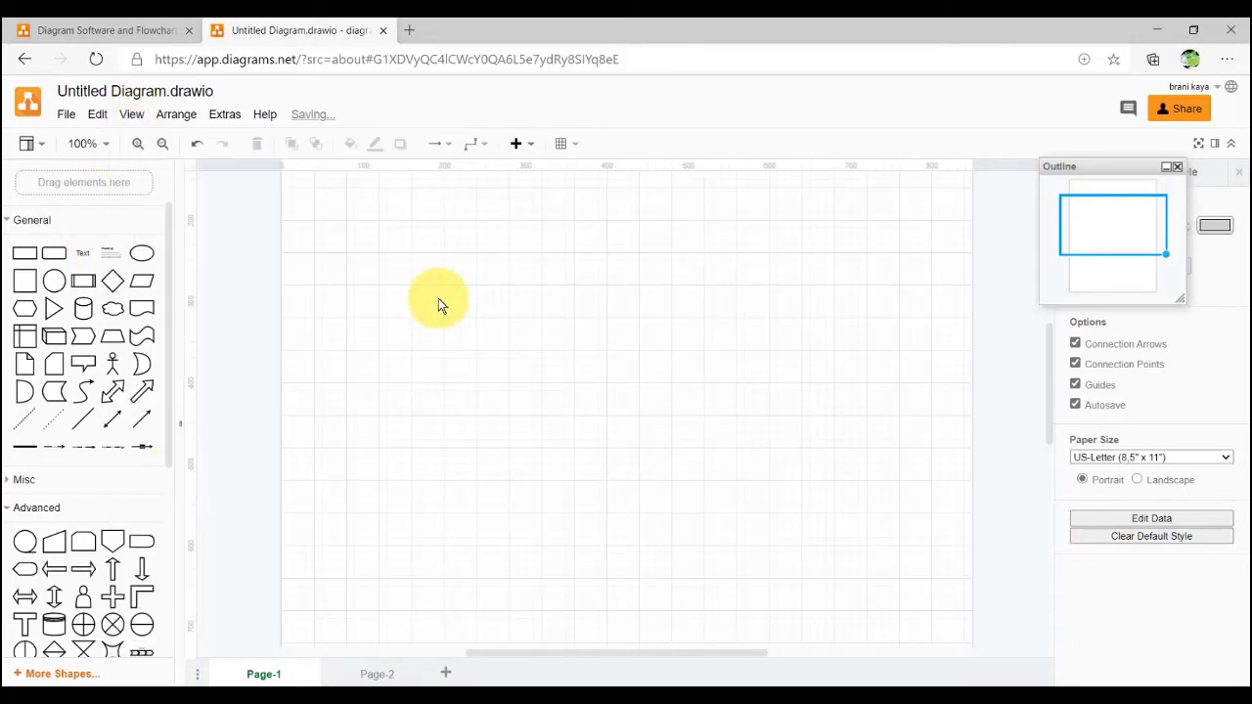
- Look through the view settings, the insert and automatic layout choices, and the available editor themes
{"action": "left_click", "coordinate": [131, 114]}
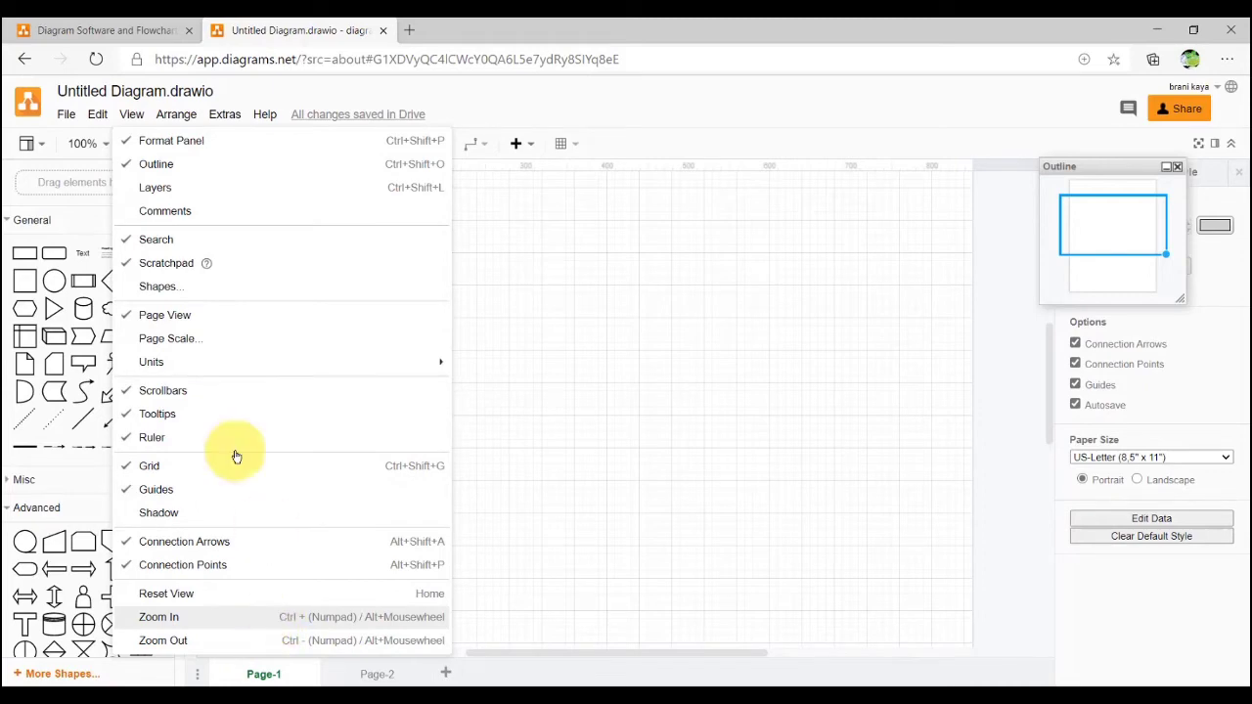
{"action": "left_click", "coordinate": [176, 114]}
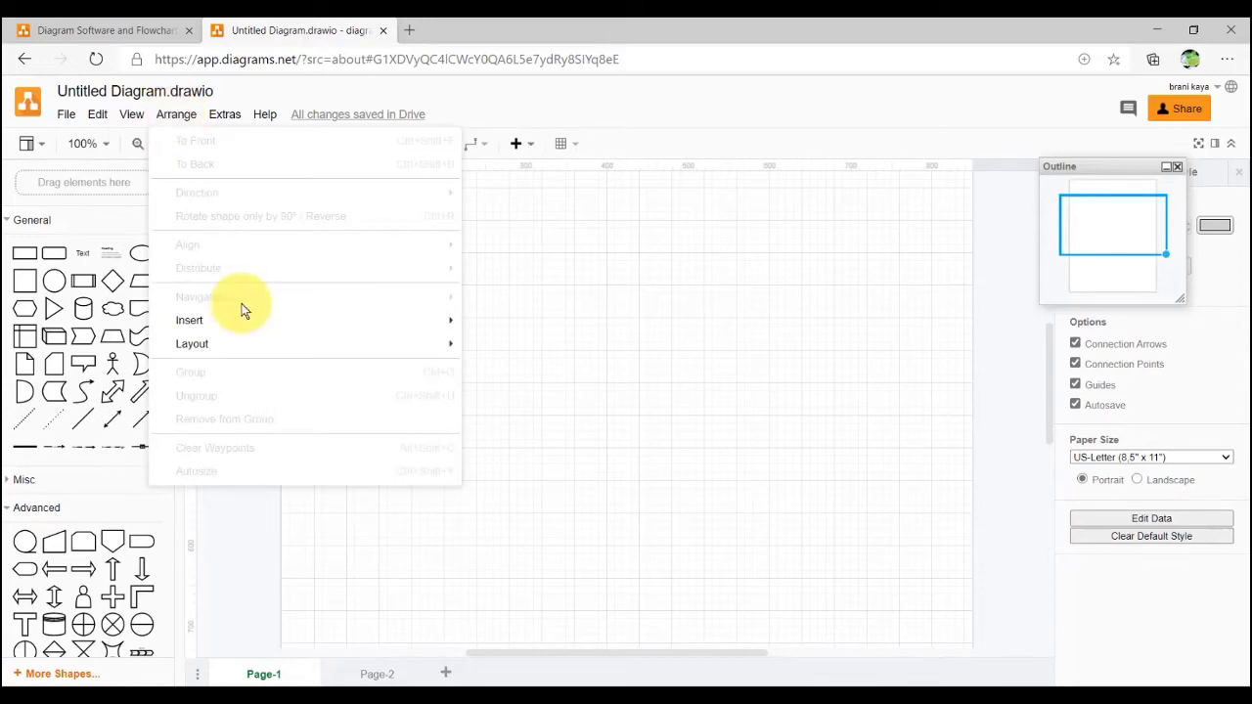
{"action": "mouse_move", "coordinate": [241, 318]}
{"action": "mouse_move", "coordinate": [328, 348]}
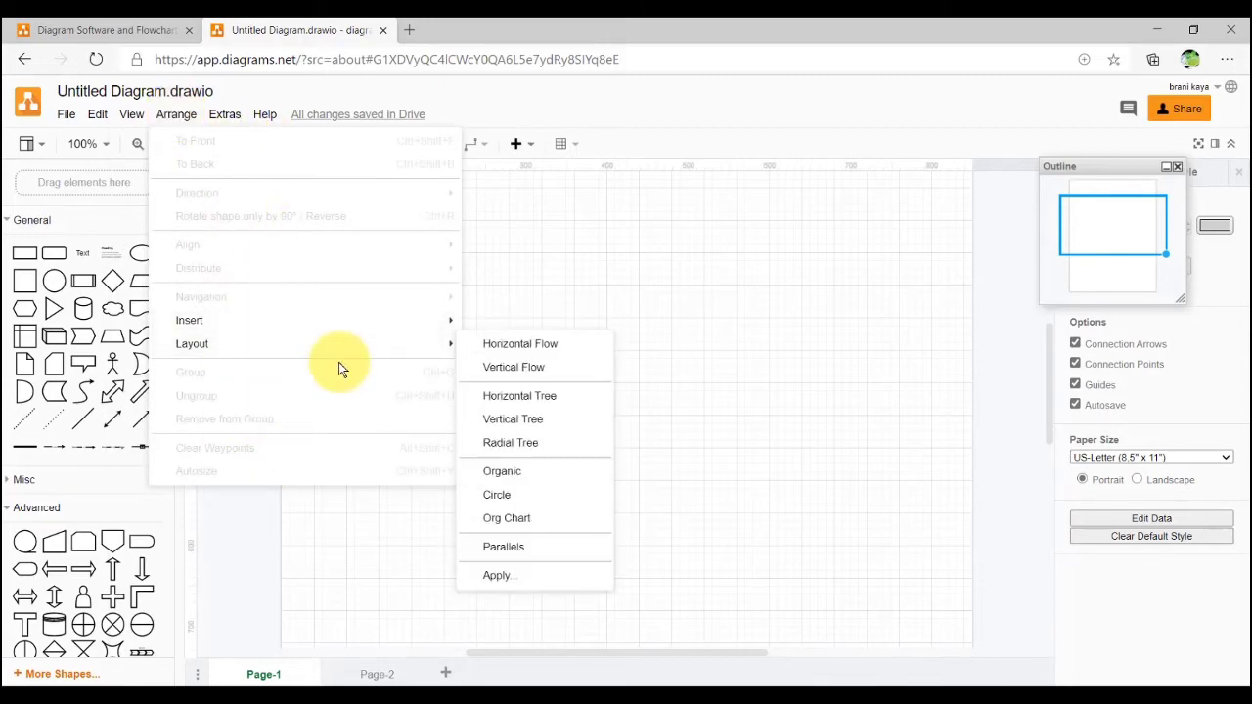
{"action": "left_click", "coordinate": [226, 117]}
{"action": "mouse_move", "coordinate": [236, 137]}
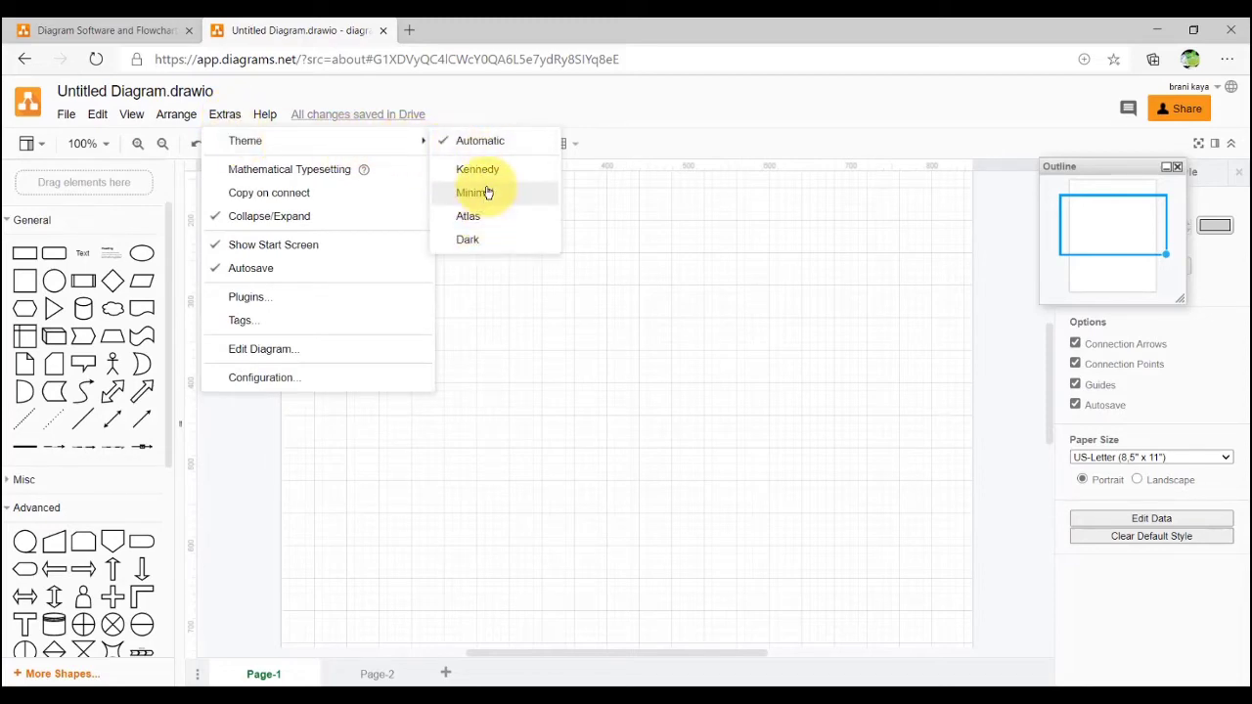
{"action": "left_click", "coordinate": [615, 217]}
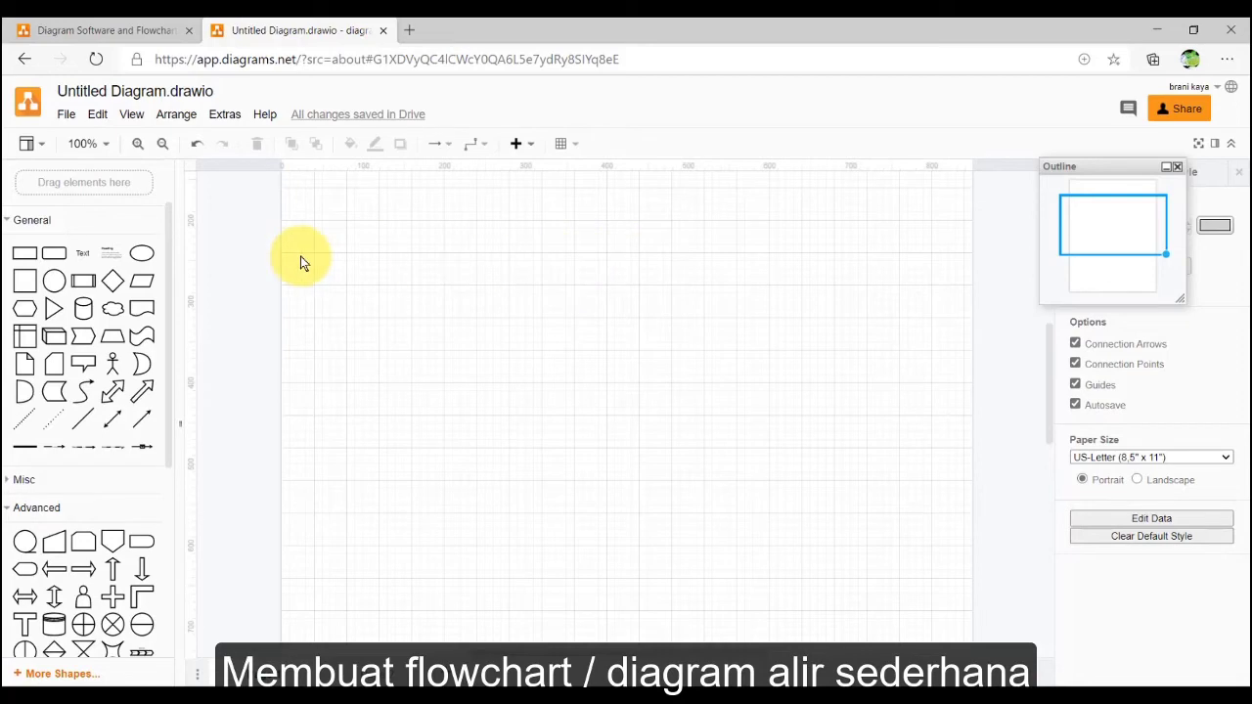
- Add a text element at the top centre of the page reading "Diagram Alir Cara Memasak Nasi"
{"action": "mouse_move", "coordinate": [82, 255]}
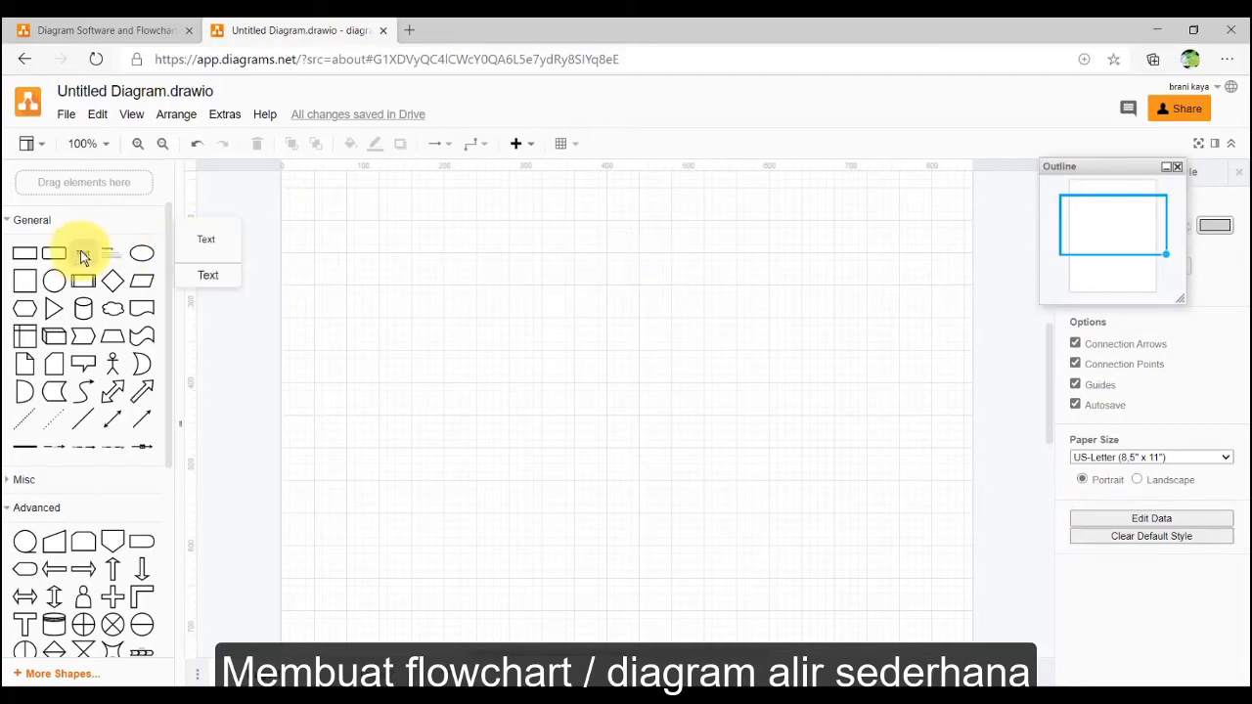
{"action": "left_click", "coordinate": [85, 253]}
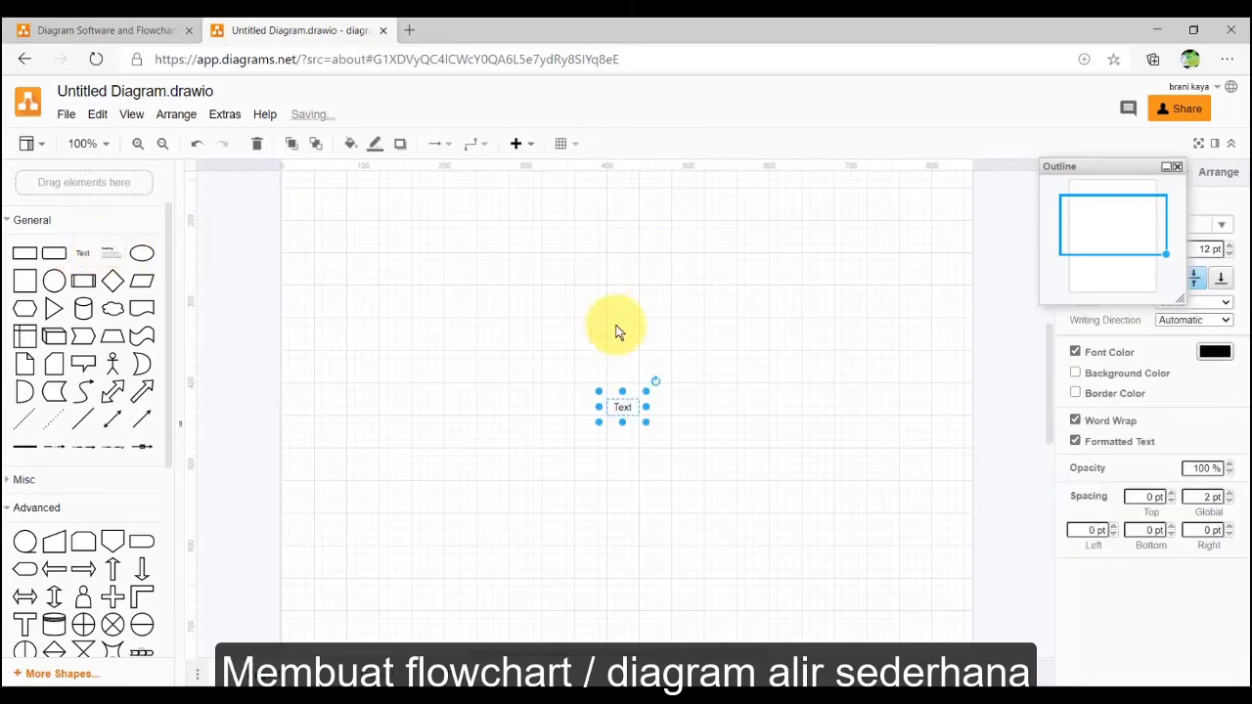
{"action": "left_click_drag", "start_coordinate": [628, 405], "coordinate": [632, 396]}
{"action": "left_click_drag", "start_coordinate": [639, 282], "coordinate": [638, 192]}
{"action": "scroll", "coordinate": [637, 237], "scroll_direction": "up", "scroll_amount": 3}
{"action": "type", "text": "Diag"}
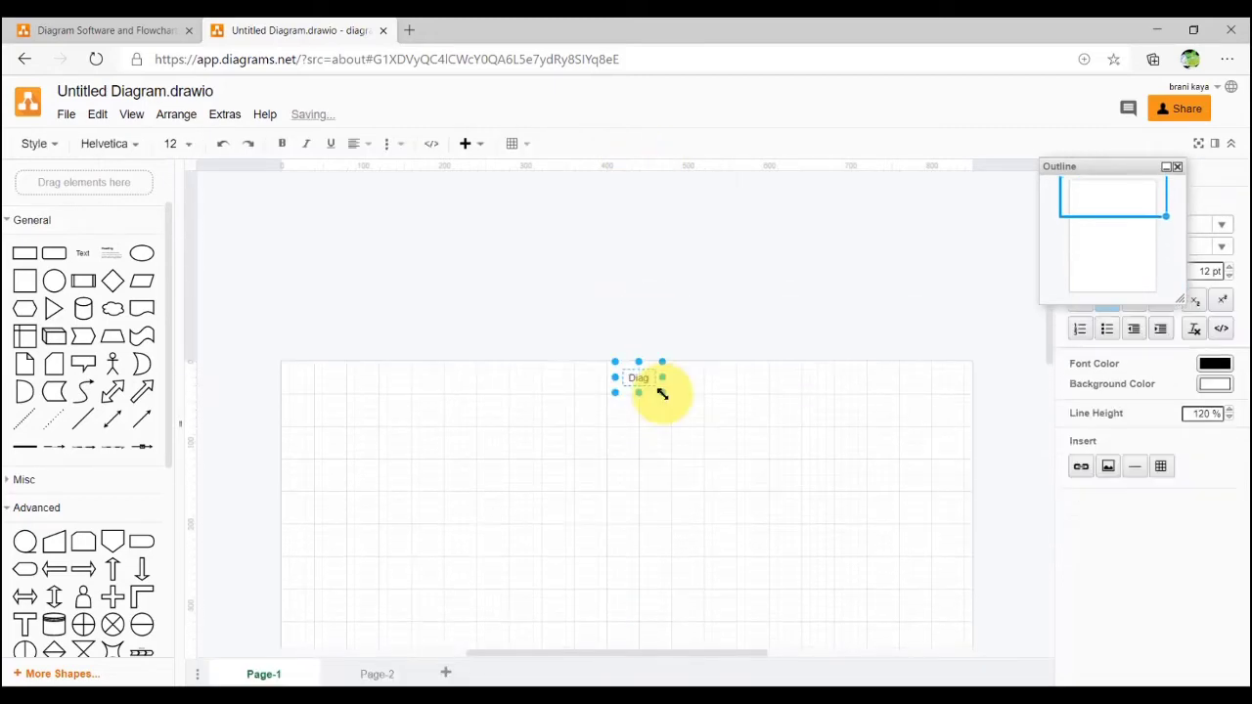
{"action": "type", "text": "ram Alir Cara"}
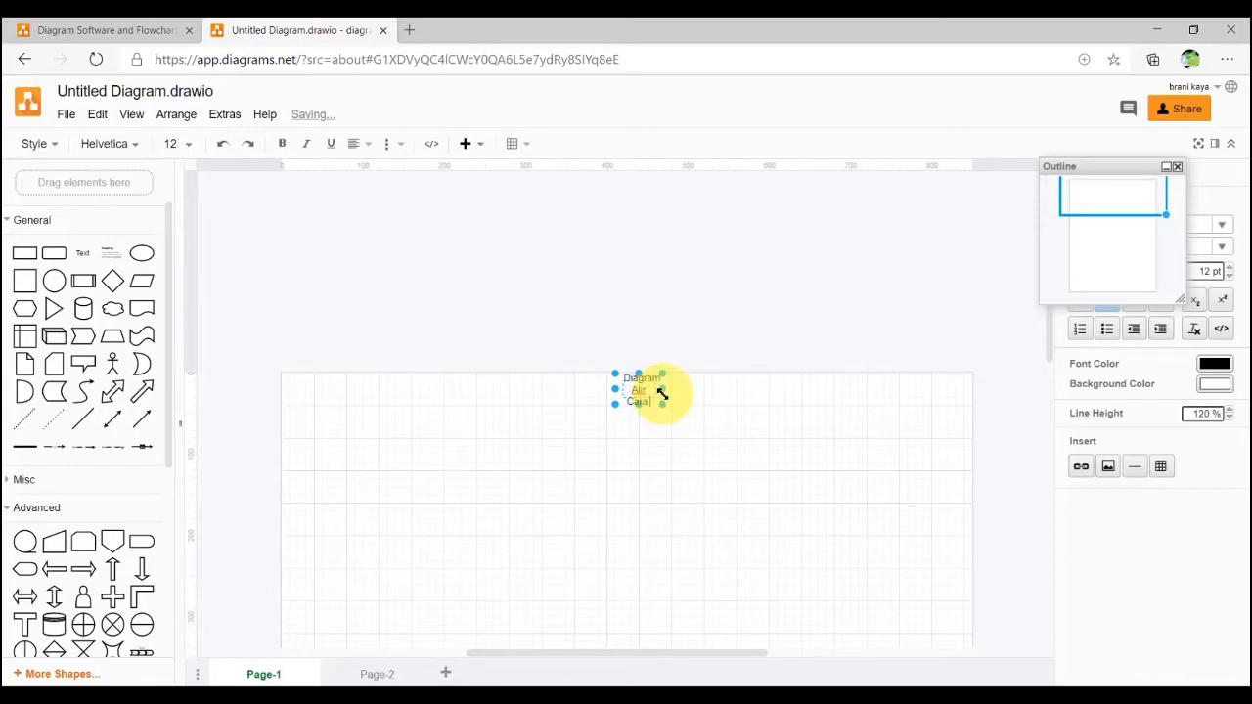
{"action": "type", "text": " Memasak Nasi"}
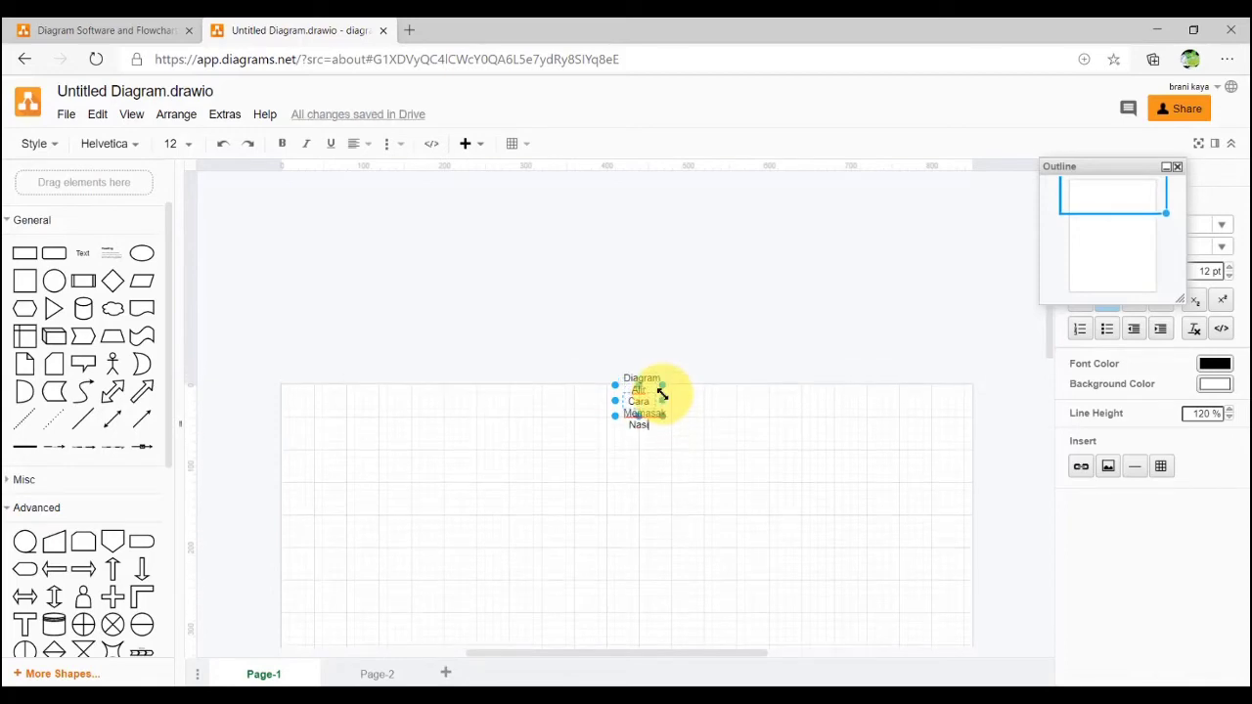
- Widen the title's text box symmetrically to about 220 x 20 so the title fits on one line
{"action": "left_click_drag", "start_coordinate": [665, 400], "coordinate": [733, 398]}
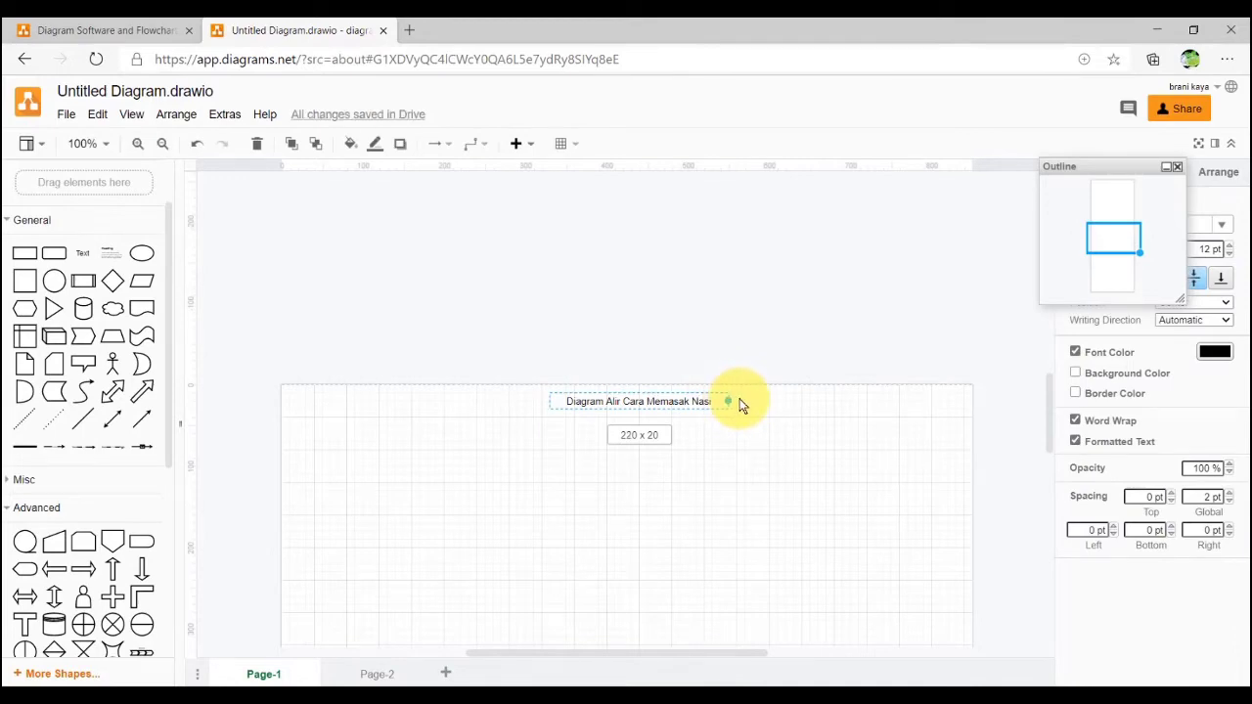
{"action": "left_click_drag", "start_coordinate": [741, 400], "coordinate": [741, 401]}
{"action": "scroll", "coordinate": [615, 440], "scroll_direction": "down", "scroll_amount": 2}
{"action": "scroll", "coordinate": [616, 441], "scroll_direction": "up", "scroll_amount": 1}
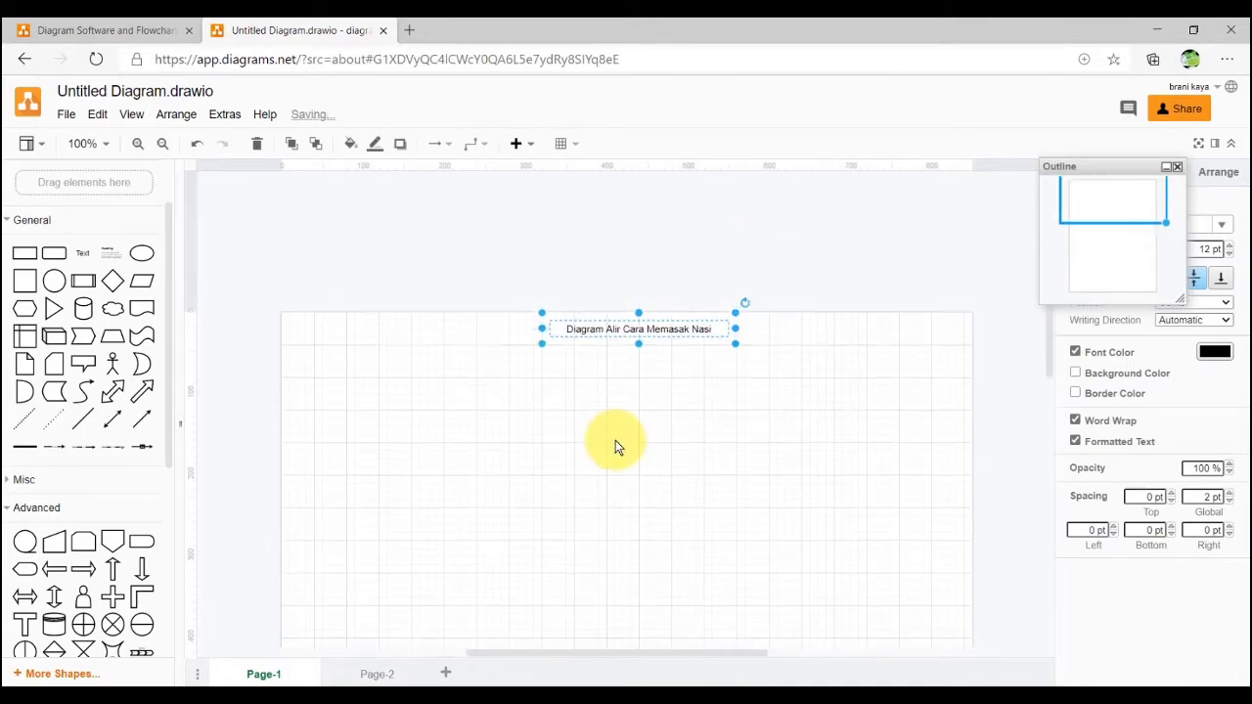
{"action": "left_click", "coordinate": [452, 424]}
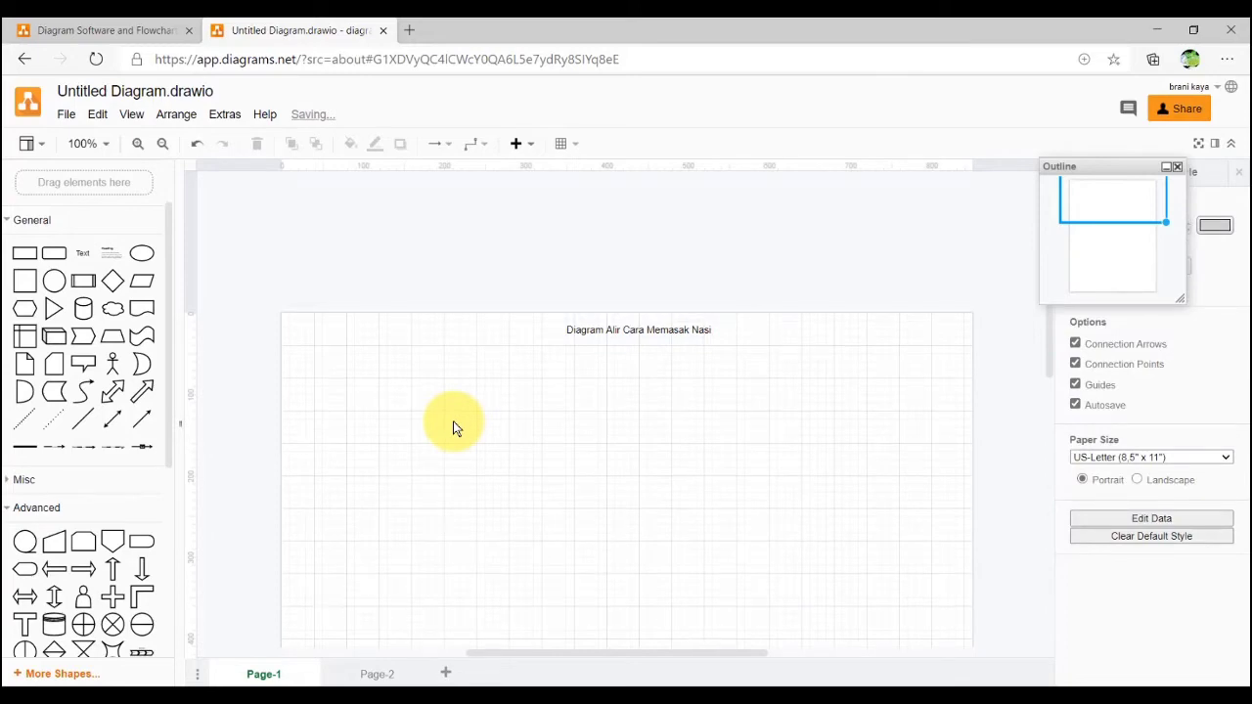
- Add an ellipse directly below the title and widen it on both sides to nearly the title box's width
{"action": "left_click", "coordinate": [144, 261]}
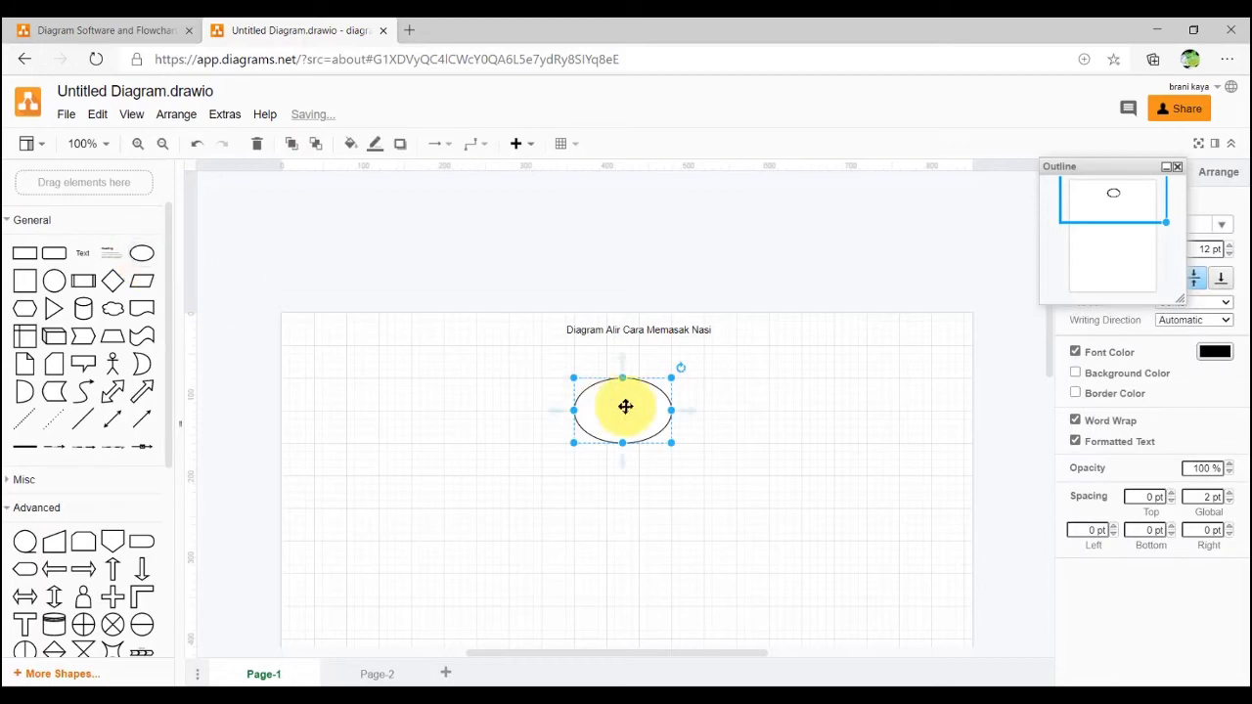
{"action": "left_click_drag", "start_coordinate": [626, 405], "coordinate": [647, 374]}
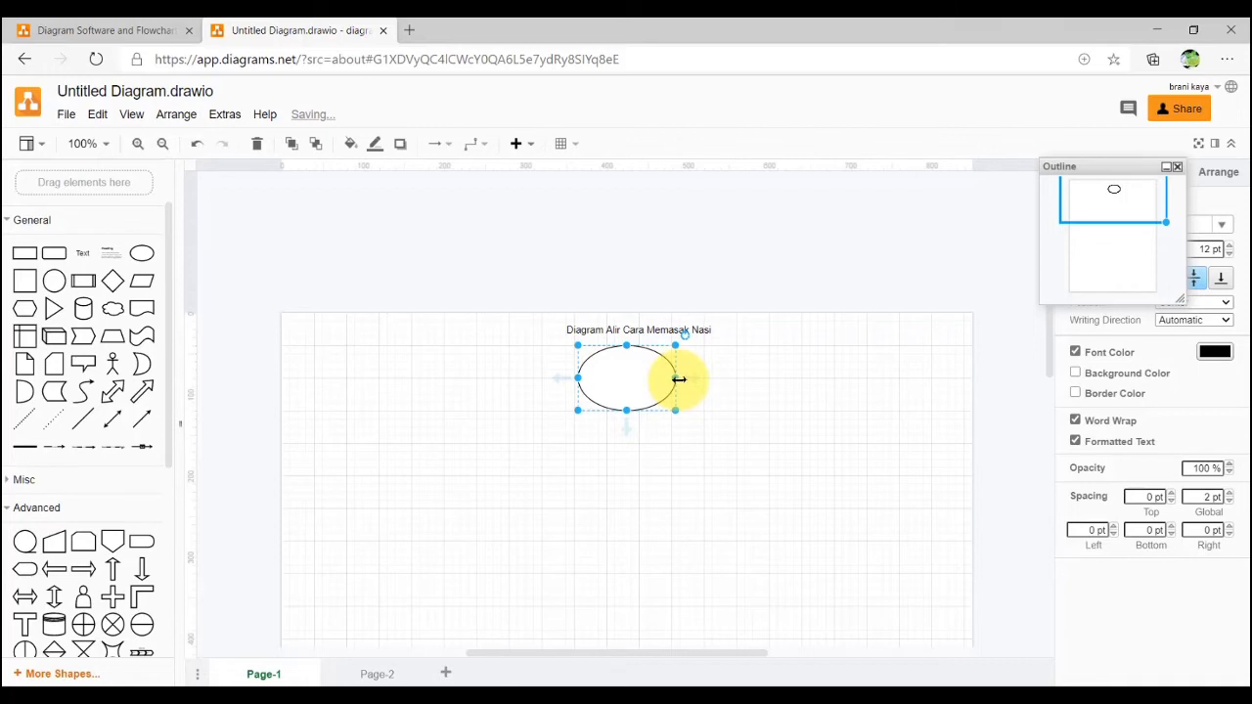
{"action": "left_click_drag", "start_coordinate": [679, 378], "coordinate": [714, 379]}
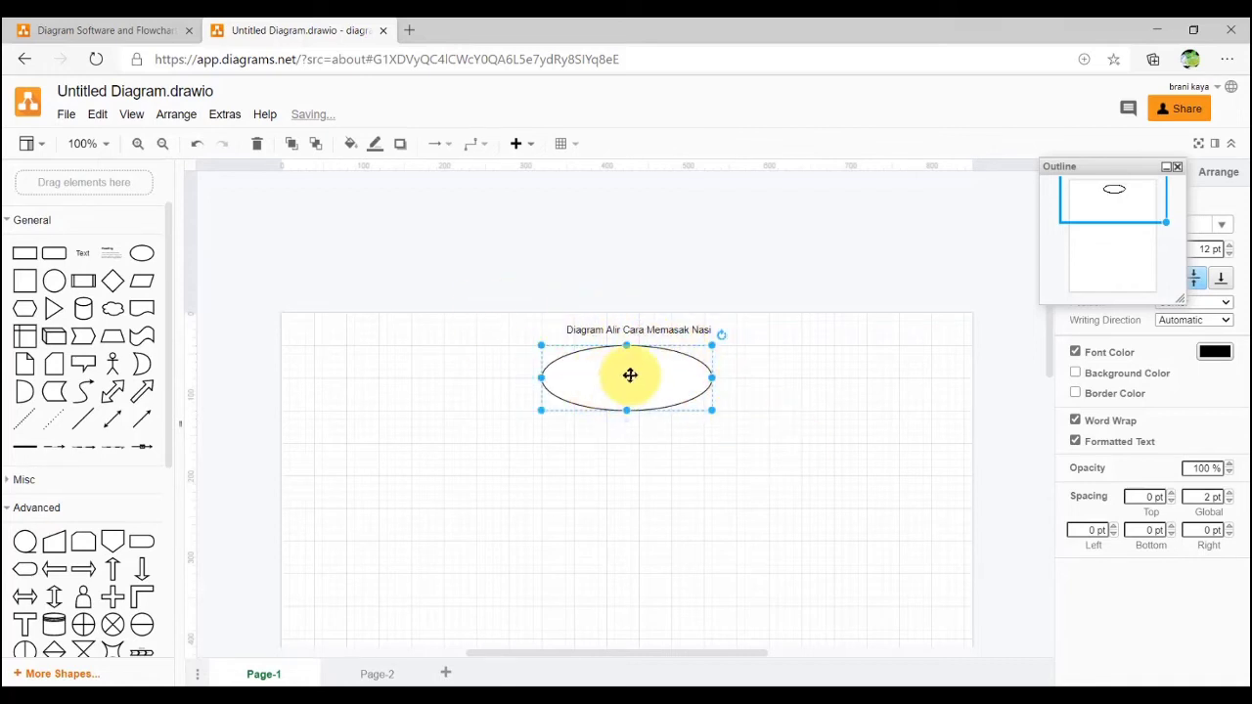
- Label the ellipse below the title "Mulai"
{"action": "left_click", "coordinate": [642, 452]}
{"action": "left_click", "coordinate": [620, 350]}
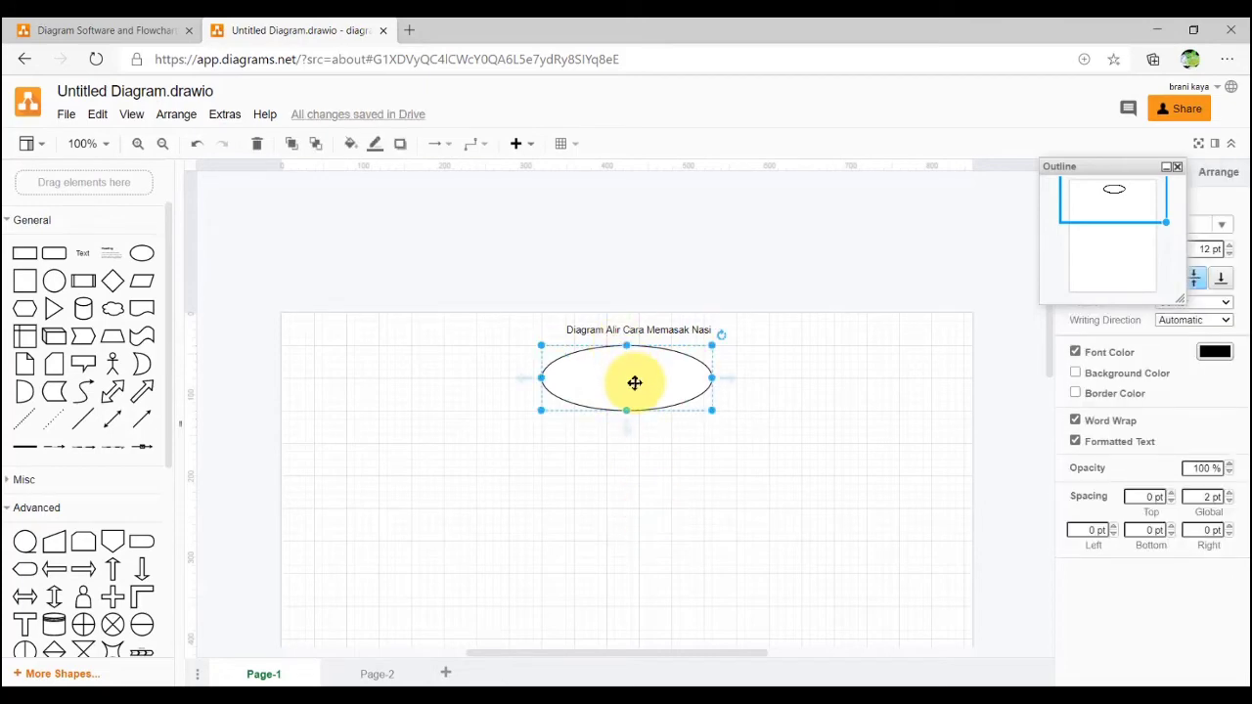
{"action": "double_click", "coordinate": [635, 383]}
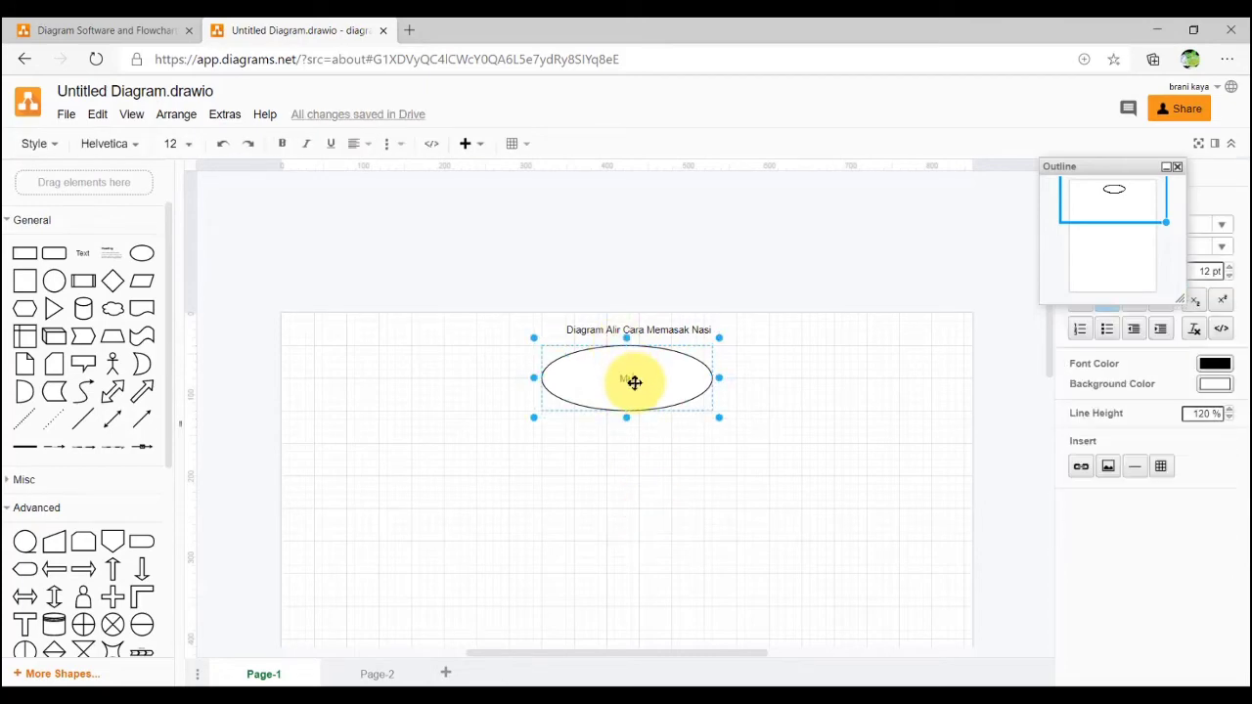
{"action": "left_click", "coordinate": [682, 465]}
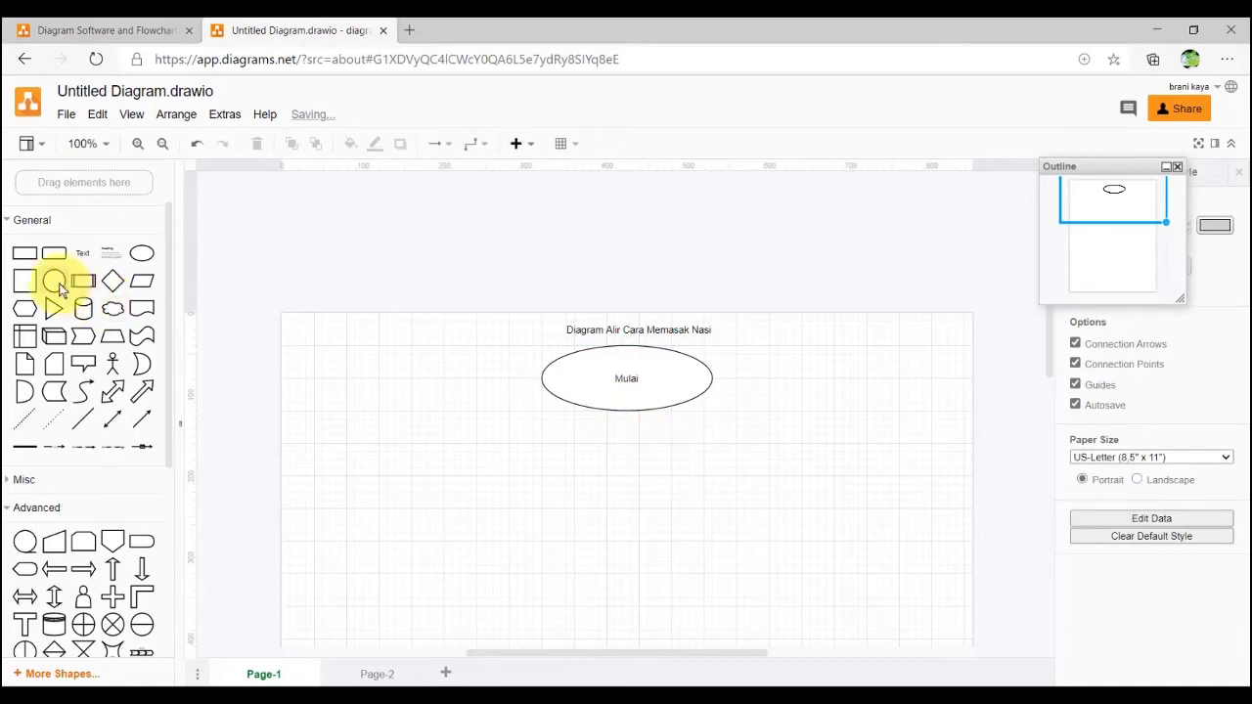
{"action": "left_click_drag", "start_coordinate": [141, 281], "coordinate": [572, 440]}
{"action": "left_click_drag", "start_coordinate": [140, 306], "coordinate": [479, 430]}
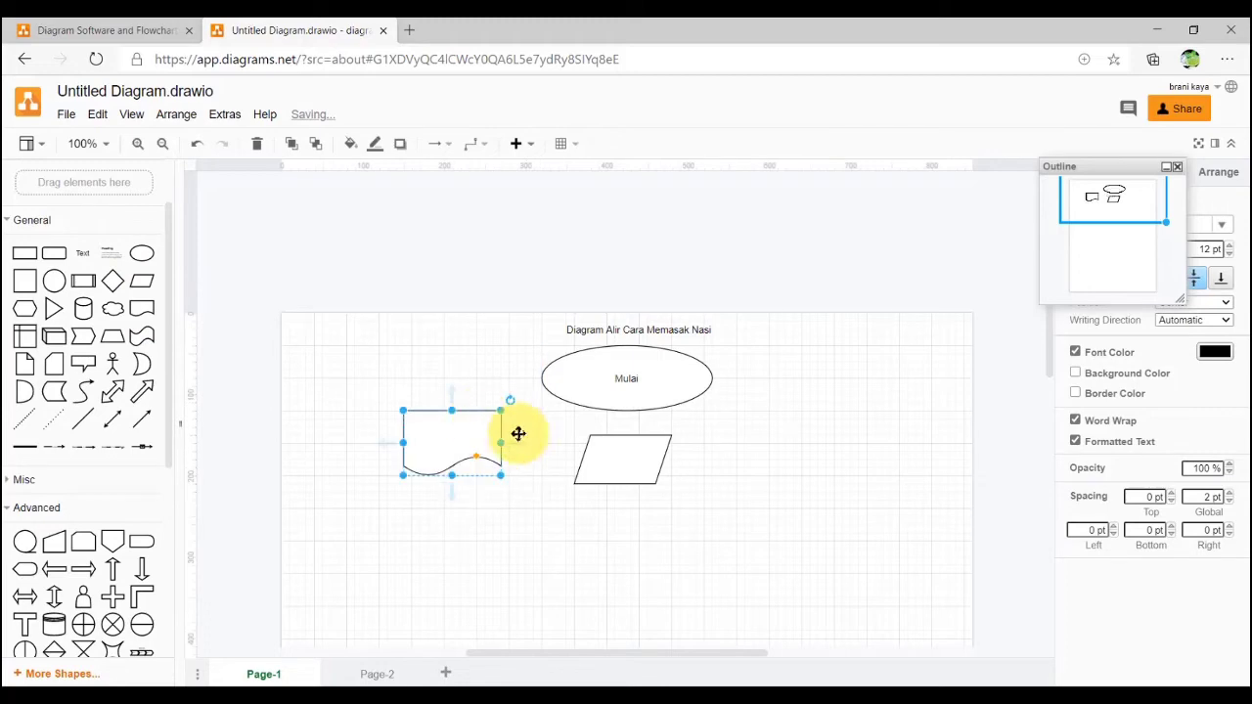
{"action": "left_click", "coordinate": [622, 480]}
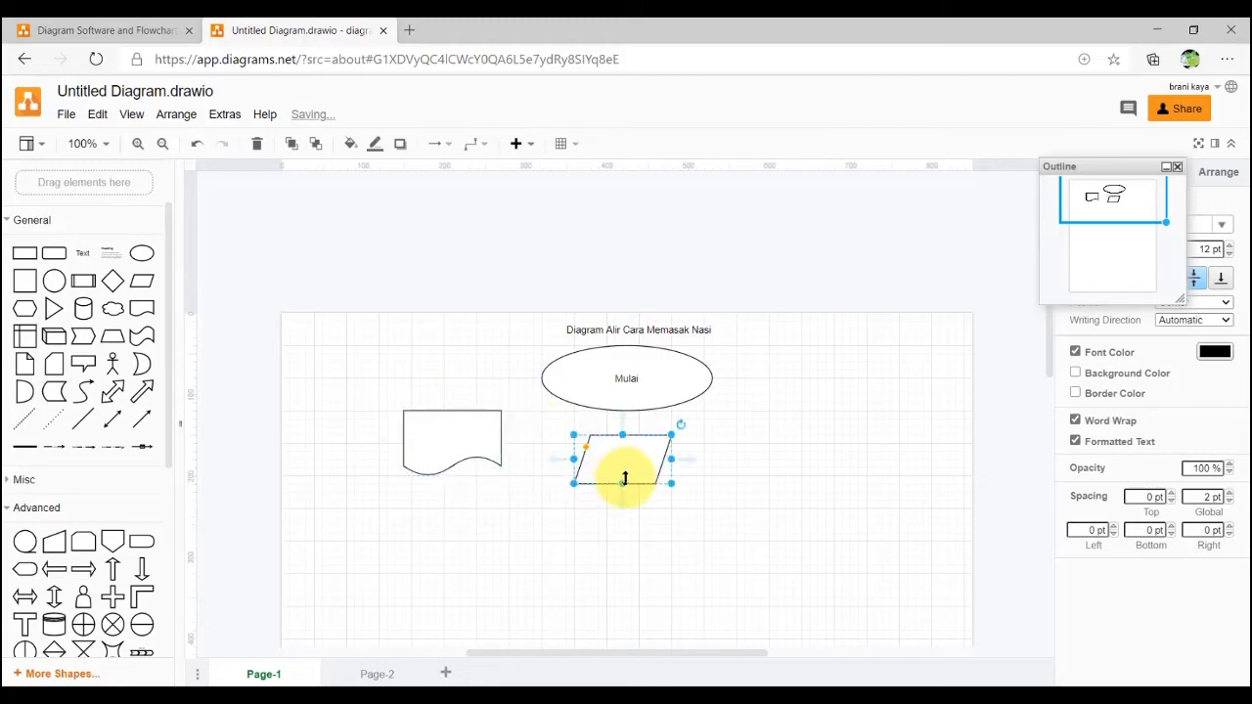
{"action": "key", "text": "Delete"}
{"action": "left_click", "coordinate": [493, 424]}
{"action": "key", "text": "Delete"}
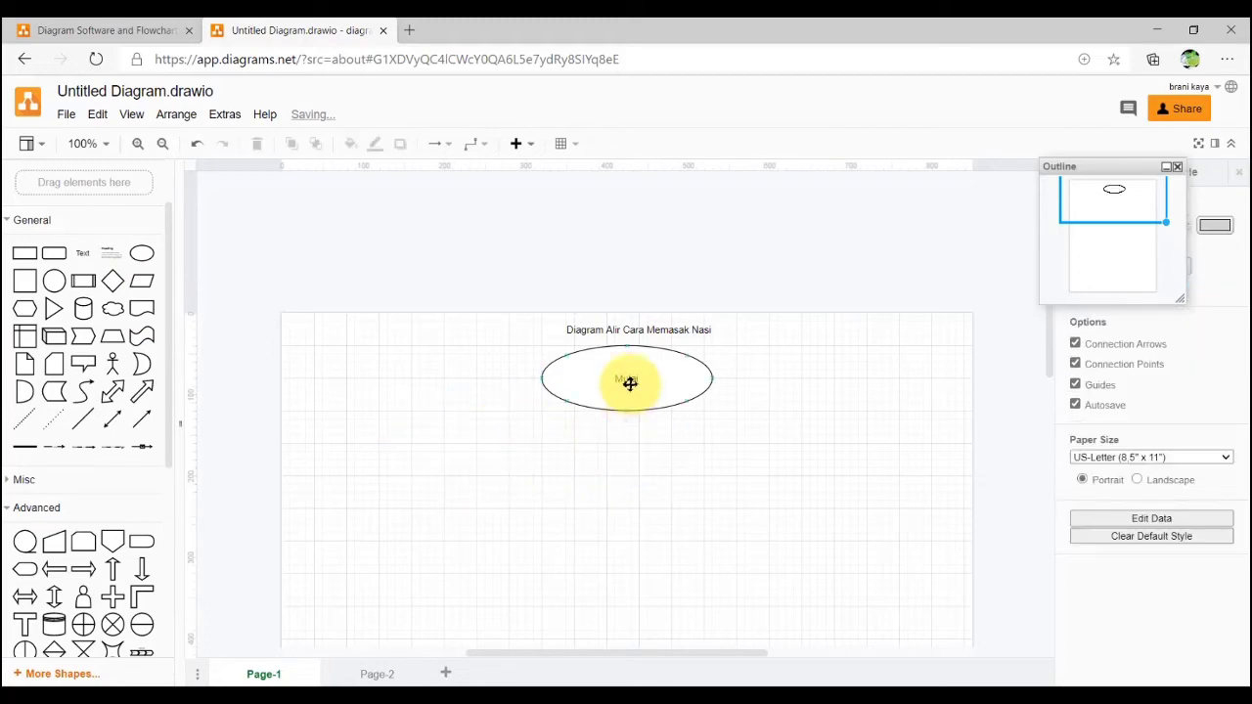
- Add a parallelogram below the "Mulai" ellipse, linked to it by a downward connector arrow
{"action": "left_click", "coordinate": [629, 383]}
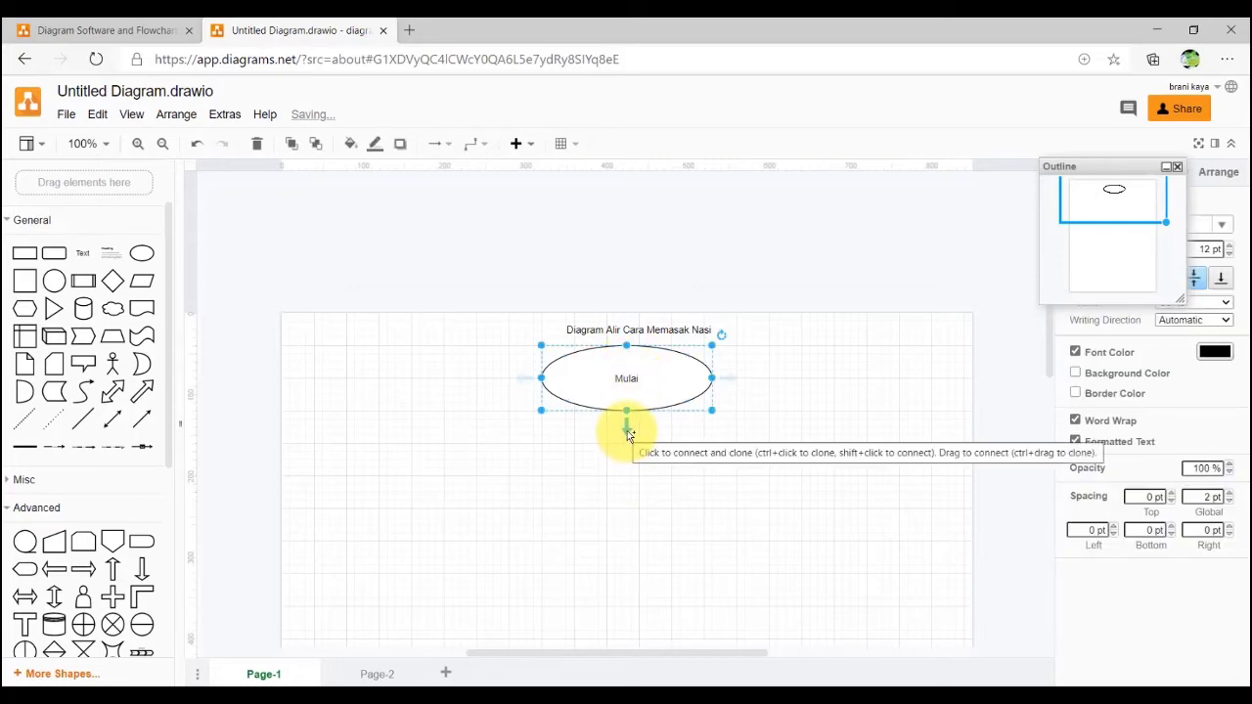
{"action": "mouse_move", "coordinate": [626, 428]}
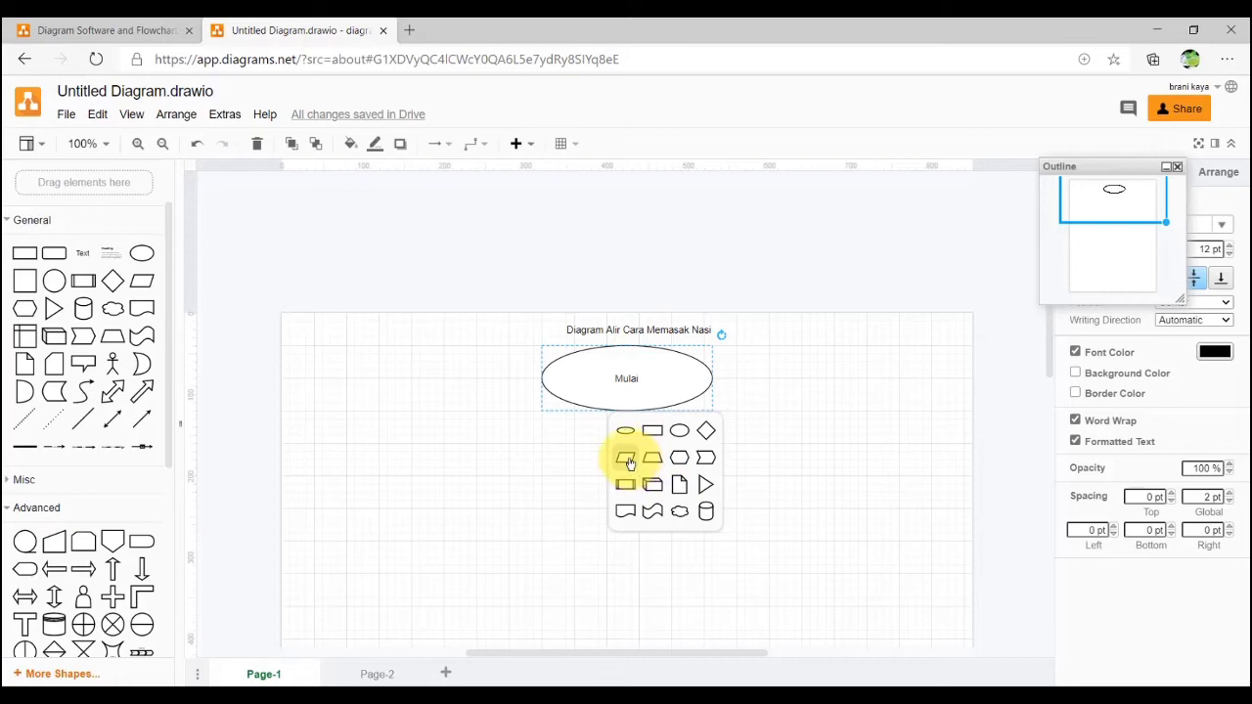
{"action": "left_click", "coordinate": [629, 462]}
- Label the parallelogram "Masukkan Beras ke magicom + air"
{"action": "double_click", "coordinate": [645, 507]}
{"action": "type", "text": "Masuk"}
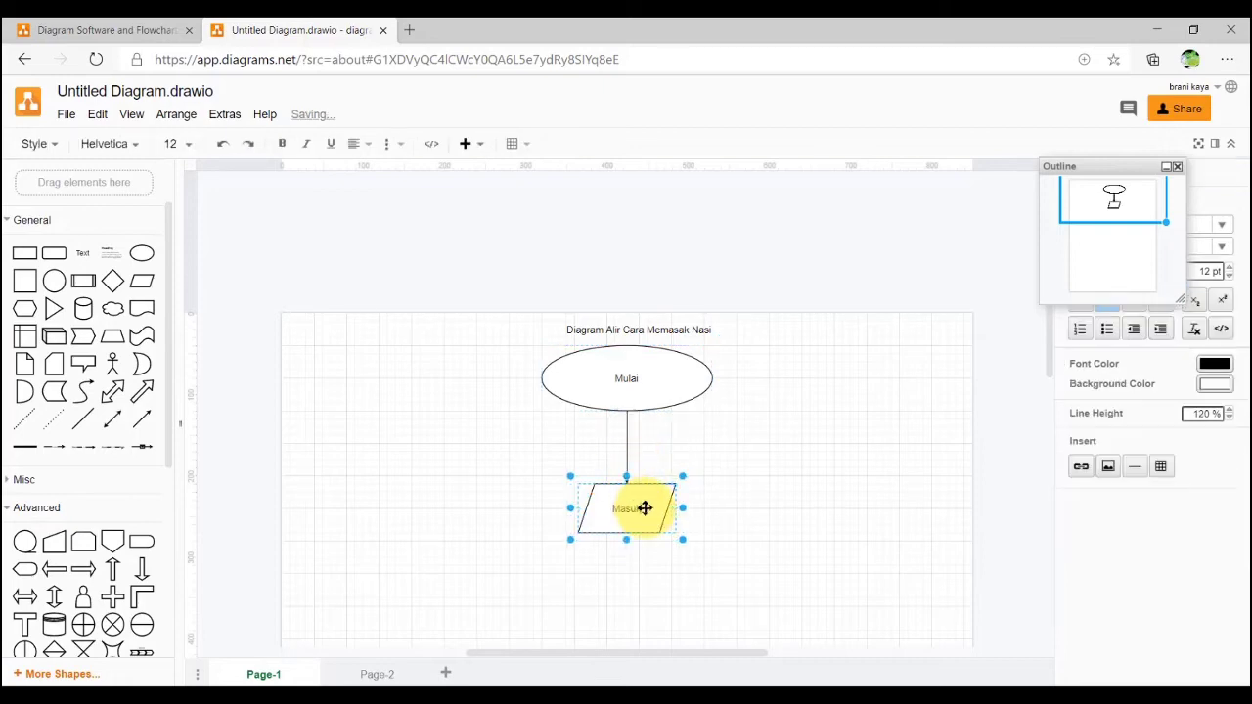
{"action": "type", "text": "kan Beras ke magicom"}
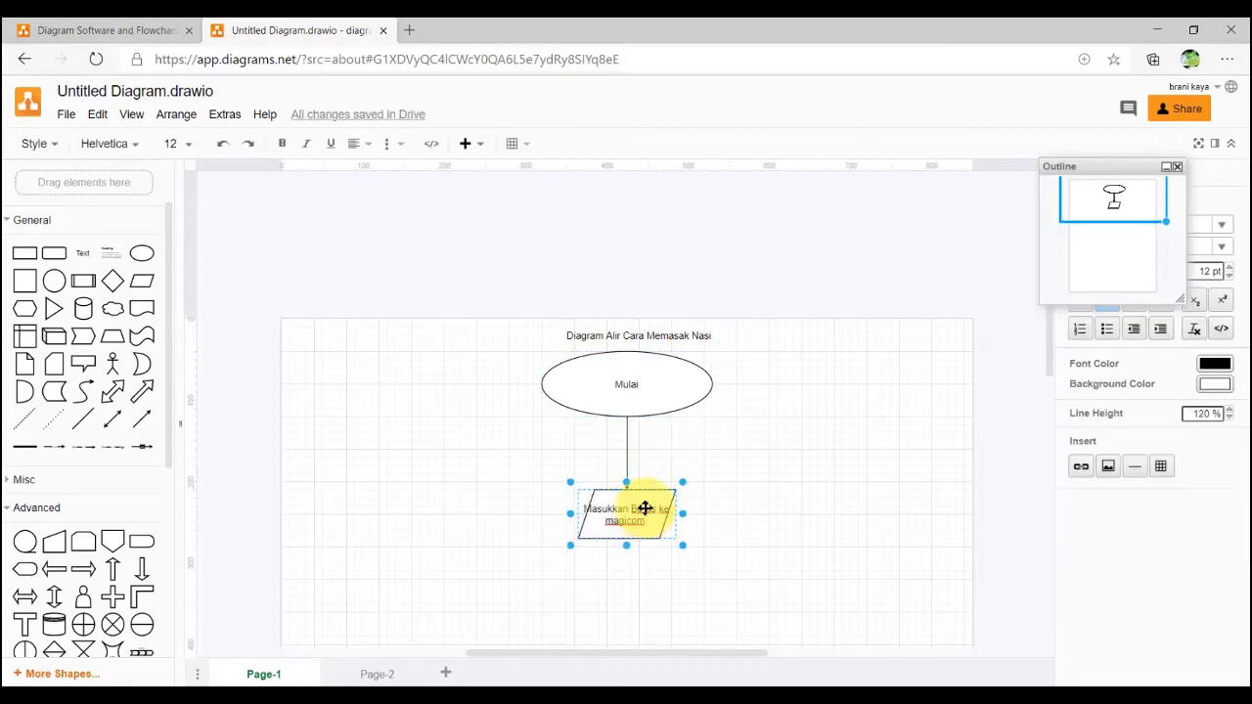
{"action": "type", "text": " + air"}
{"action": "left_click", "coordinate": [694, 506]}
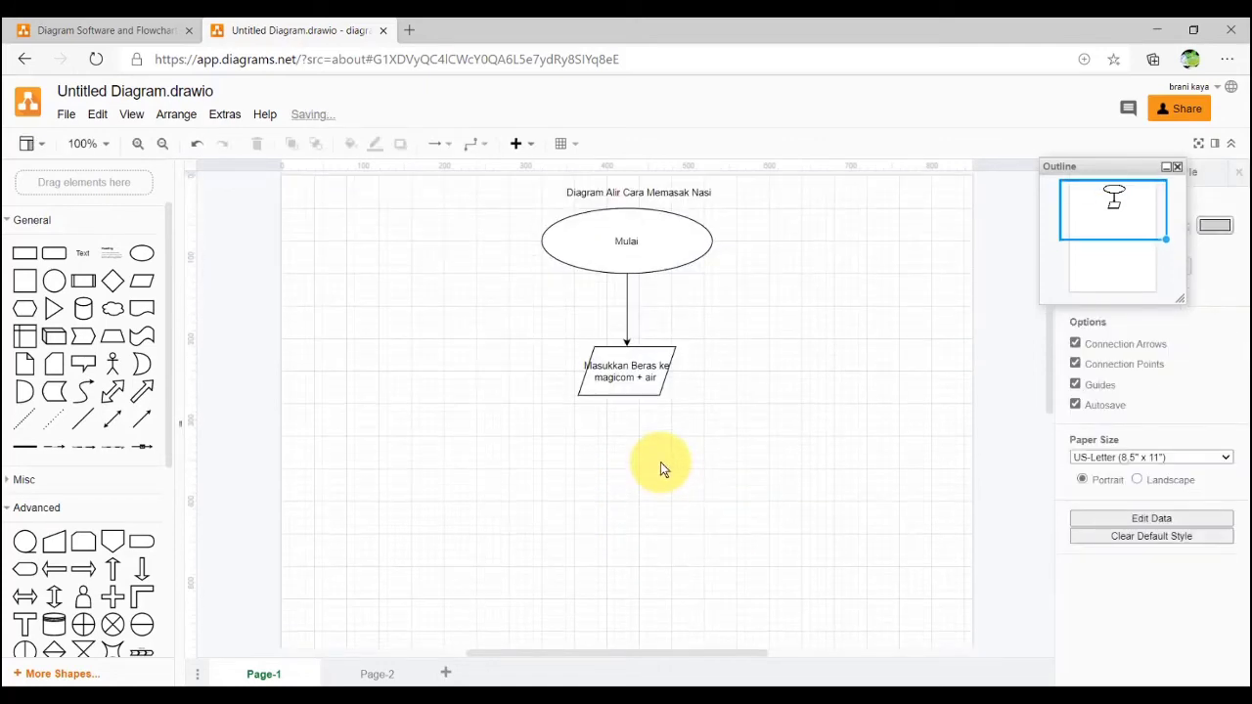
- Add a rectangle below the parallelogram, linked to it by a downward connector arrow
{"action": "scroll", "coordinate": [661, 461], "scroll_direction": "down", "scroll_amount": 3}
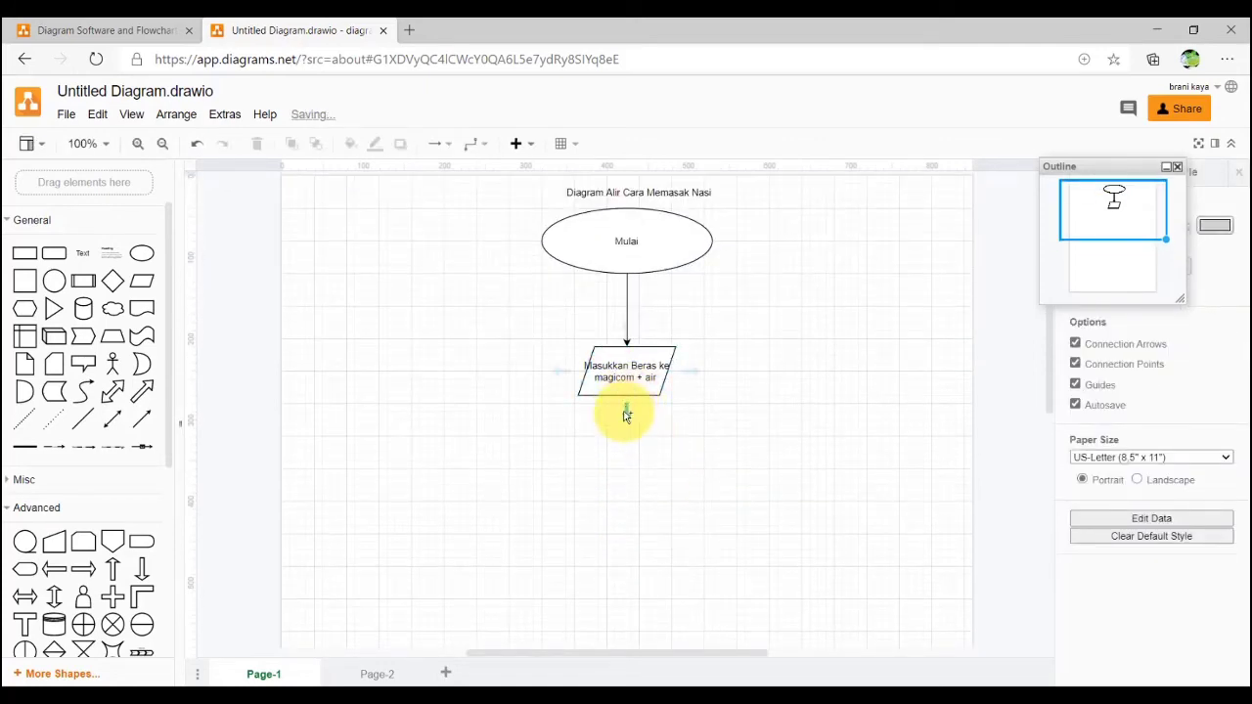
{"action": "left_click", "coordinate": [627, 377]}
{"action": "left_click", "coordinate": [626, 413]}
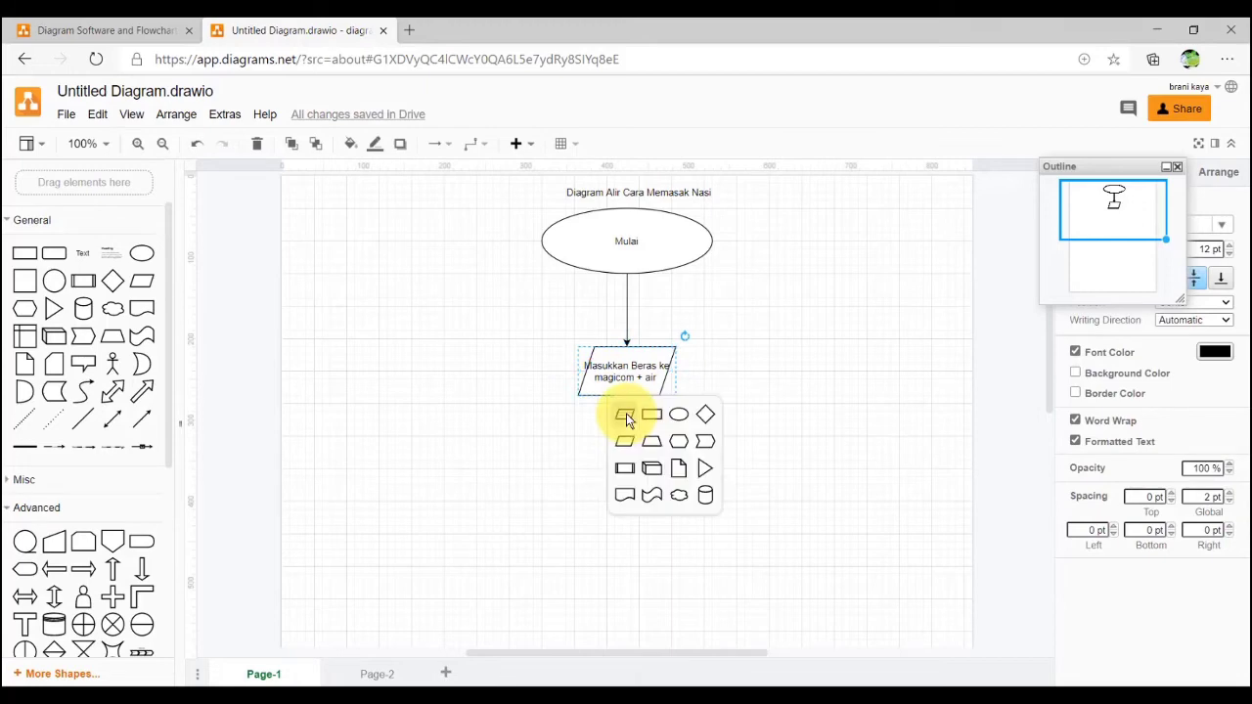
{"action": "left_click", "coordinate": [654, 417]}
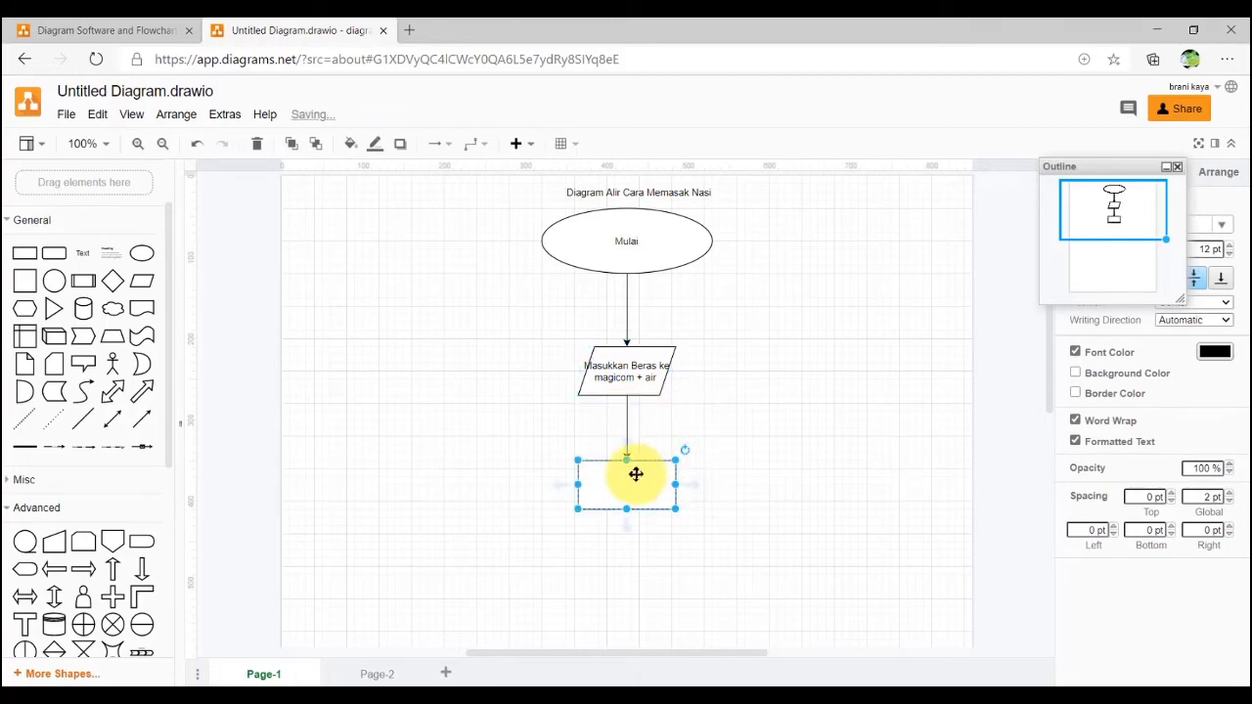
- Label the rectangle below the parallelogram "Nyalakan Tombol On Magicom"
{"action": "double_click", "coordinate": [637, 475]}
{"action": "type", "text": "Nyala"}
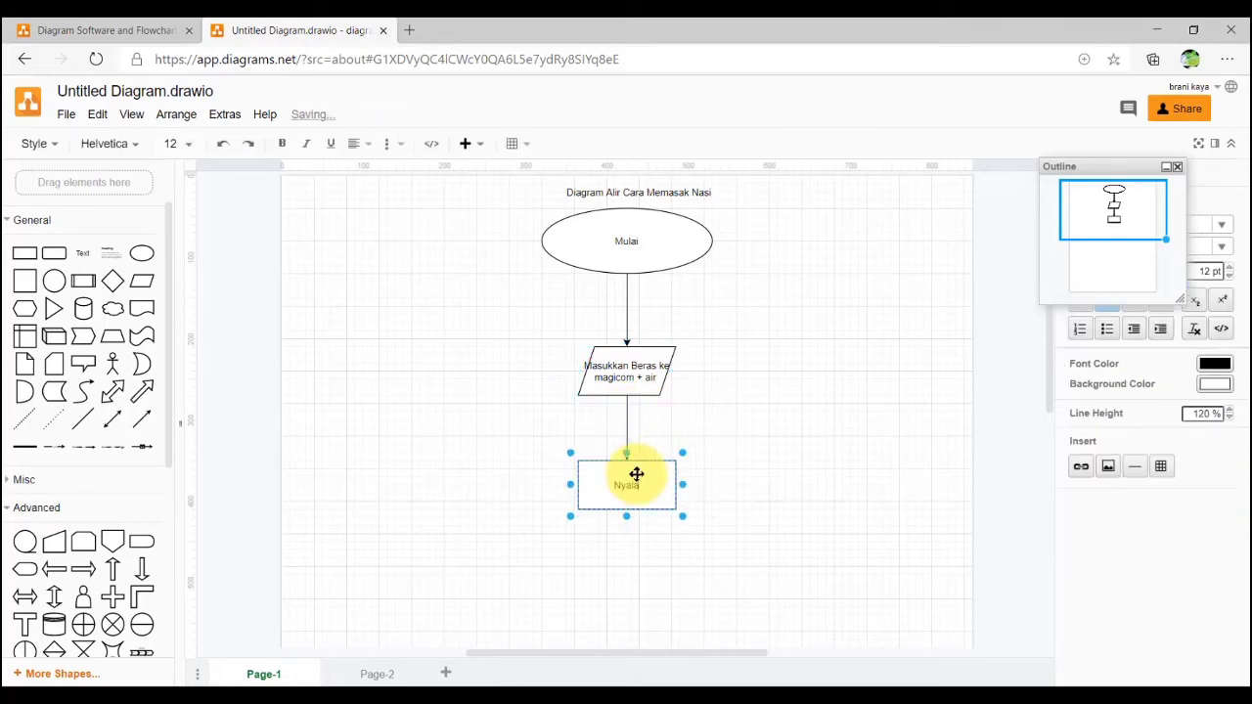
{"action": "type", "text": "kan Tombol On"}
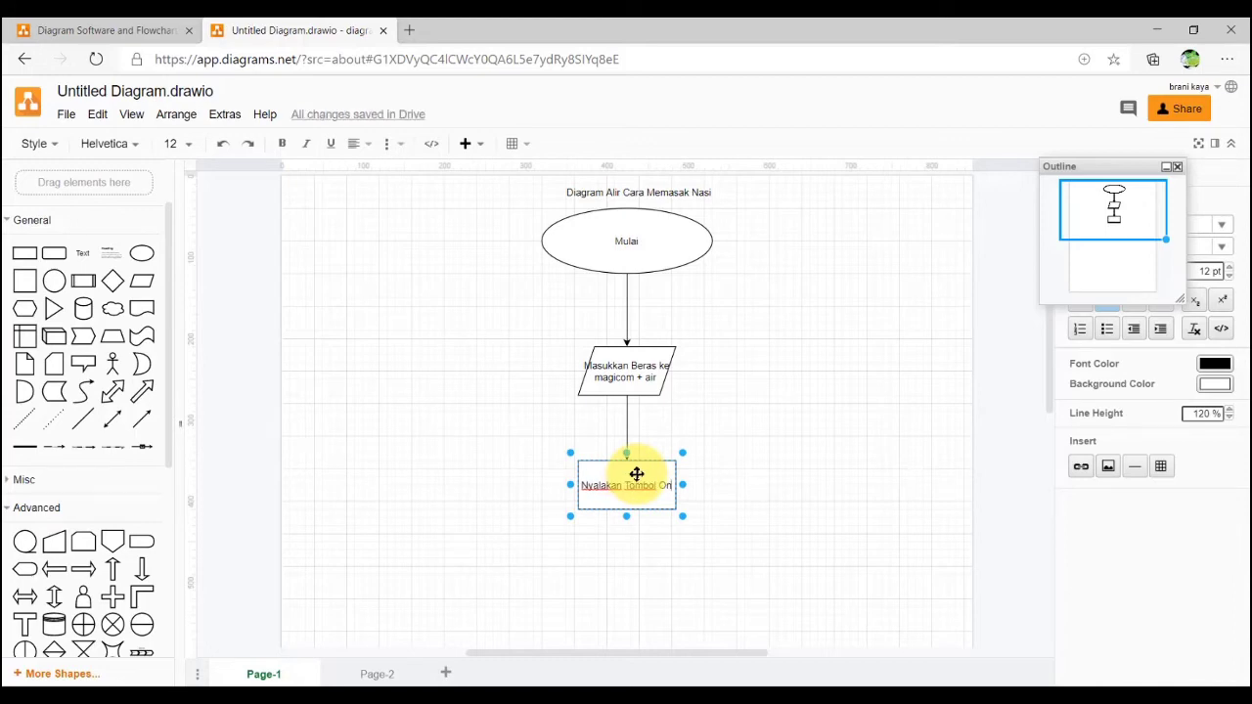
{"action": "type", "text": " Magicom"}
- Add a decision diamond below the "Nyalakan Tombol On Magicom" rectangle, linked to it by a downward connector arrow
{"action": "scroll", "coordinate": [646, 483], "scroll_direction": "down", "scroll_amount": 3}
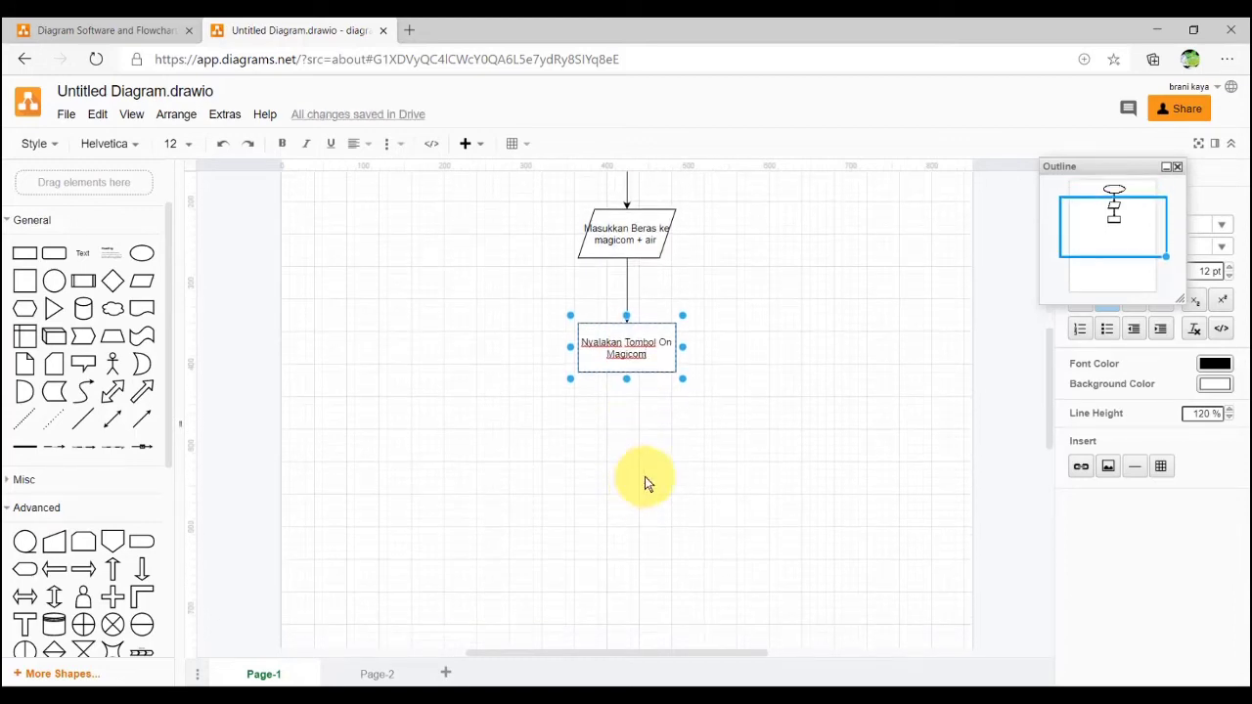
{"action": "left_click", "coordinate": [629, 396]}
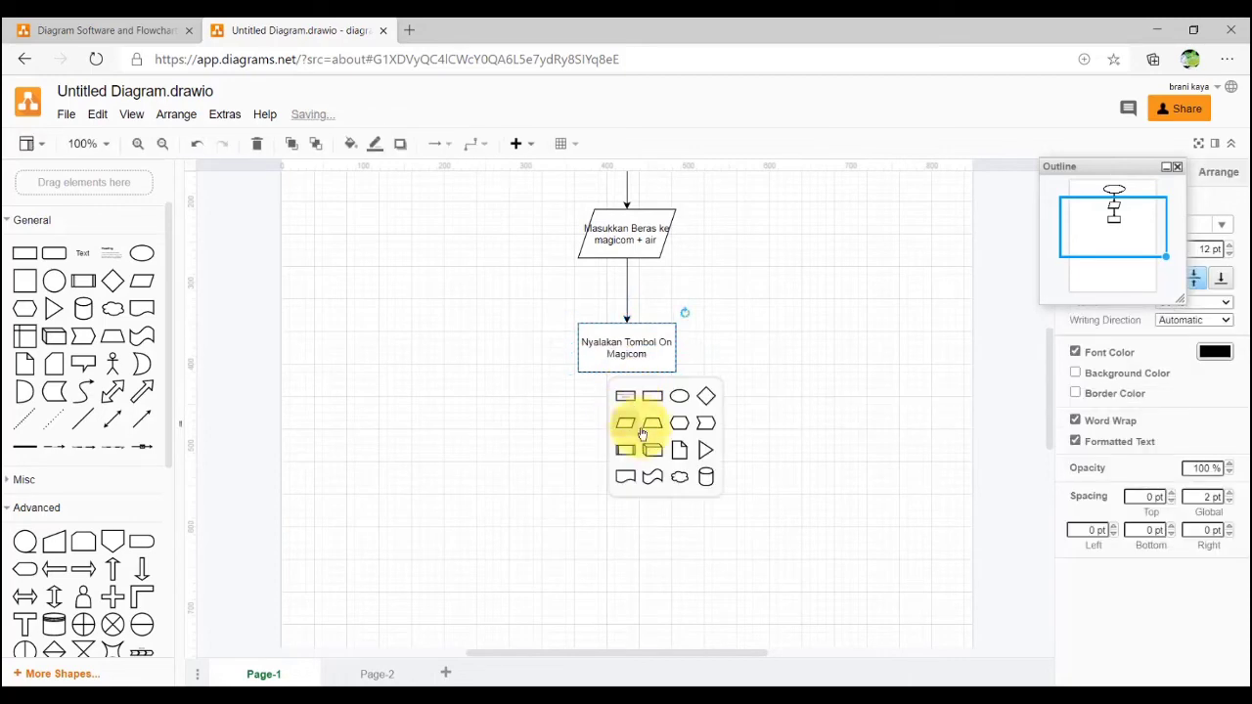
{"action": "left_click", "coordinate": [707, 395]}
- Label the diamond "Apakah lampu indikator berwarna hijau" and widen it symmetrically so the text fits on one line
{"action": "type", "text": "Apa"}
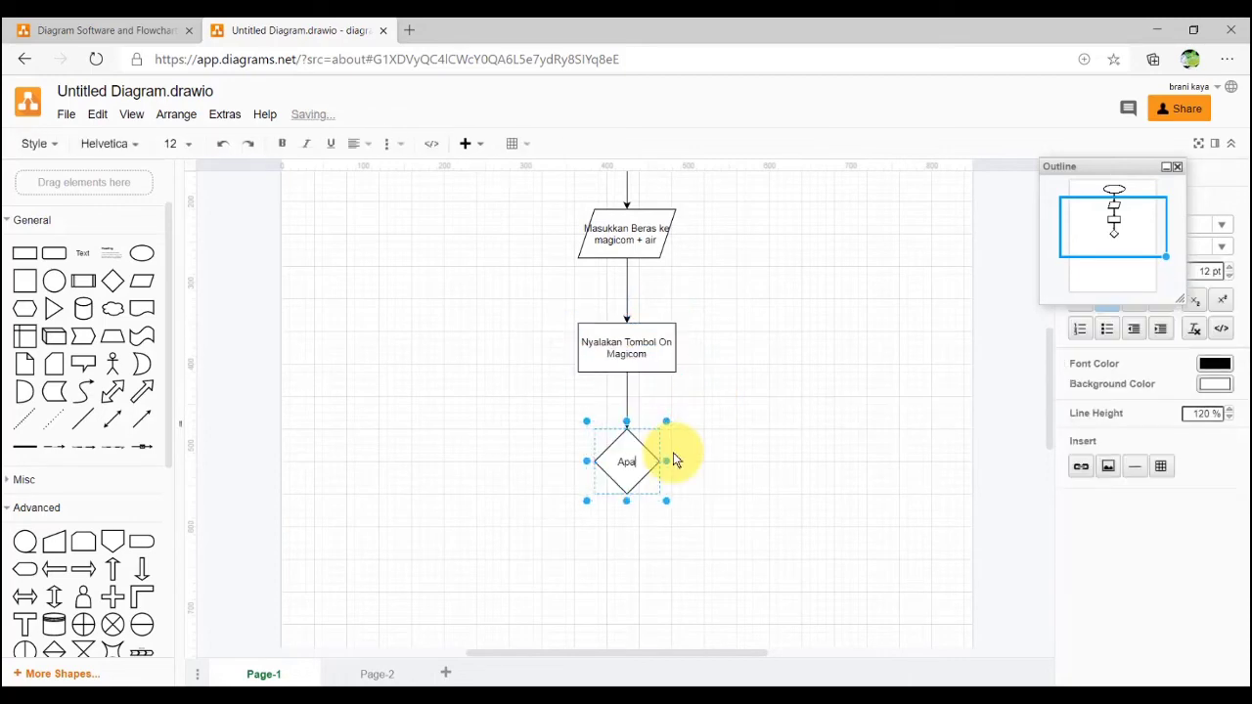
{"action": "type", "text": "kah lampu indikato"}
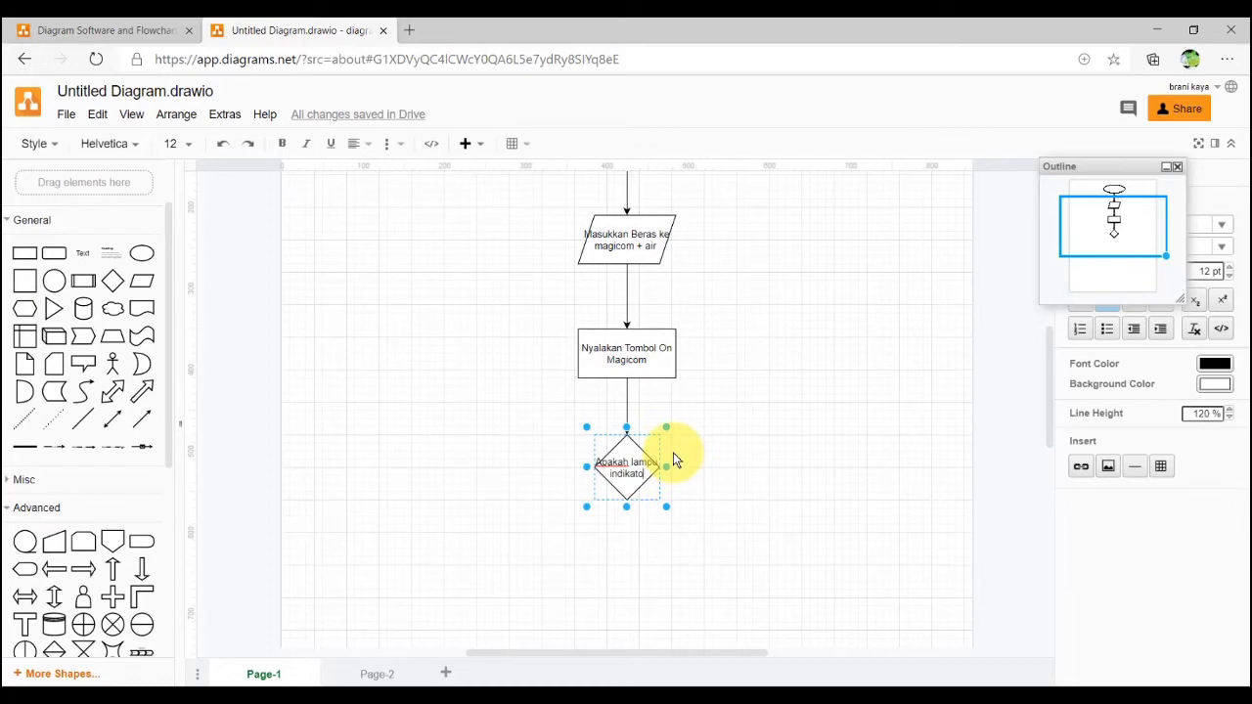
{"action": "type", "text": "r berwarna hija"}
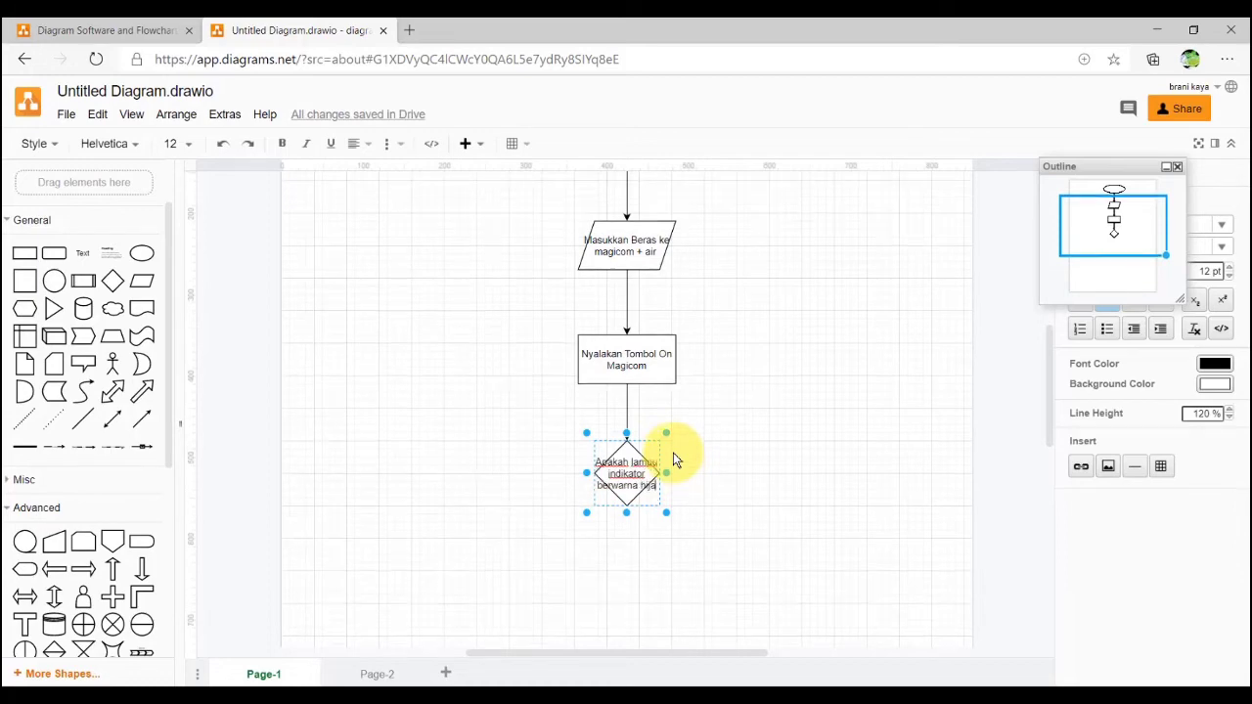
{"action": "type", "text": "u"}
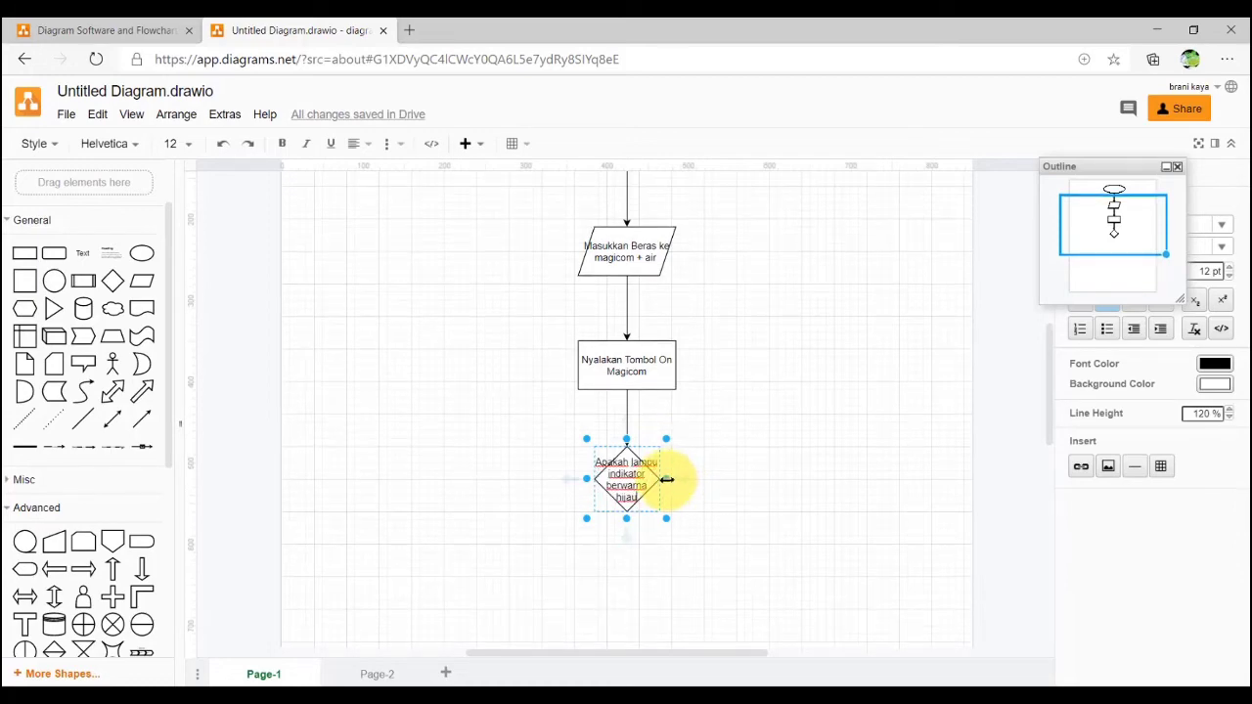
{"action": "left_click_drag", "start_coordinate": [666, 479], "coordinate": [729, 481]}
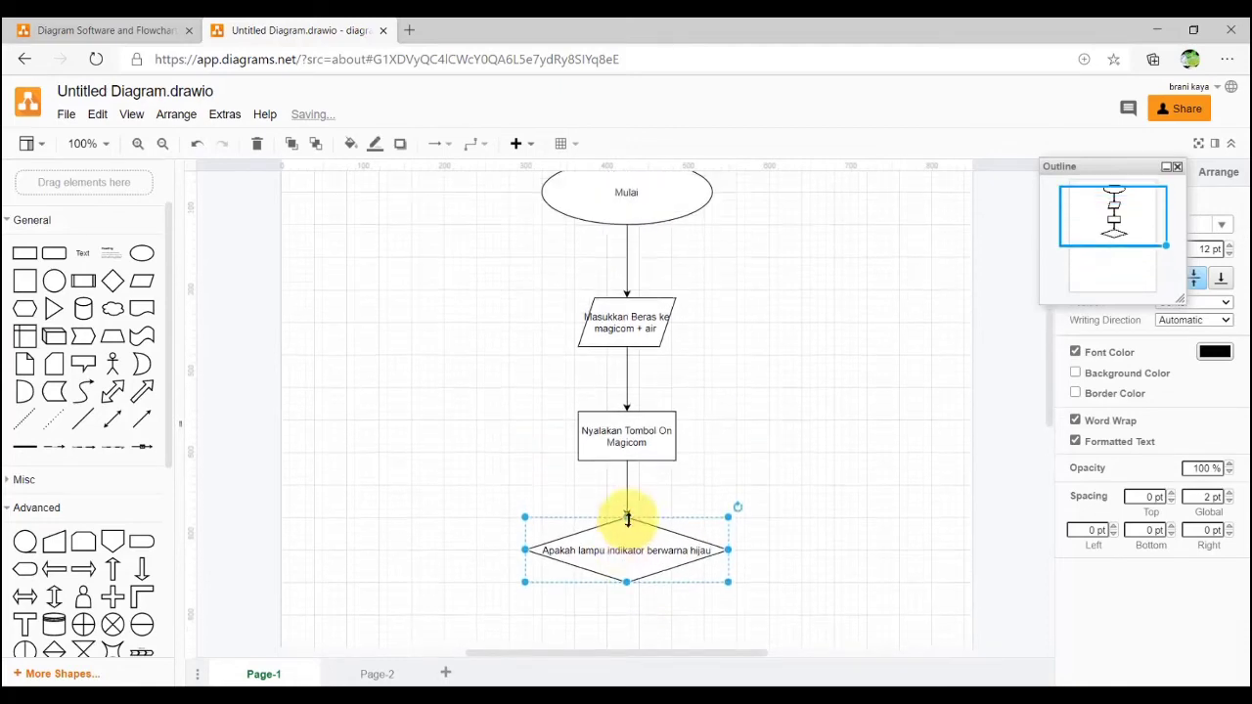
- Add a parallelogram below the diamond, linked by a downward connector arrow, and label it "Matang/Nasi"
{"action": "scroll", "coordinate": [629, 533], "scroll_direction": "down", "scroll_amount": 3}
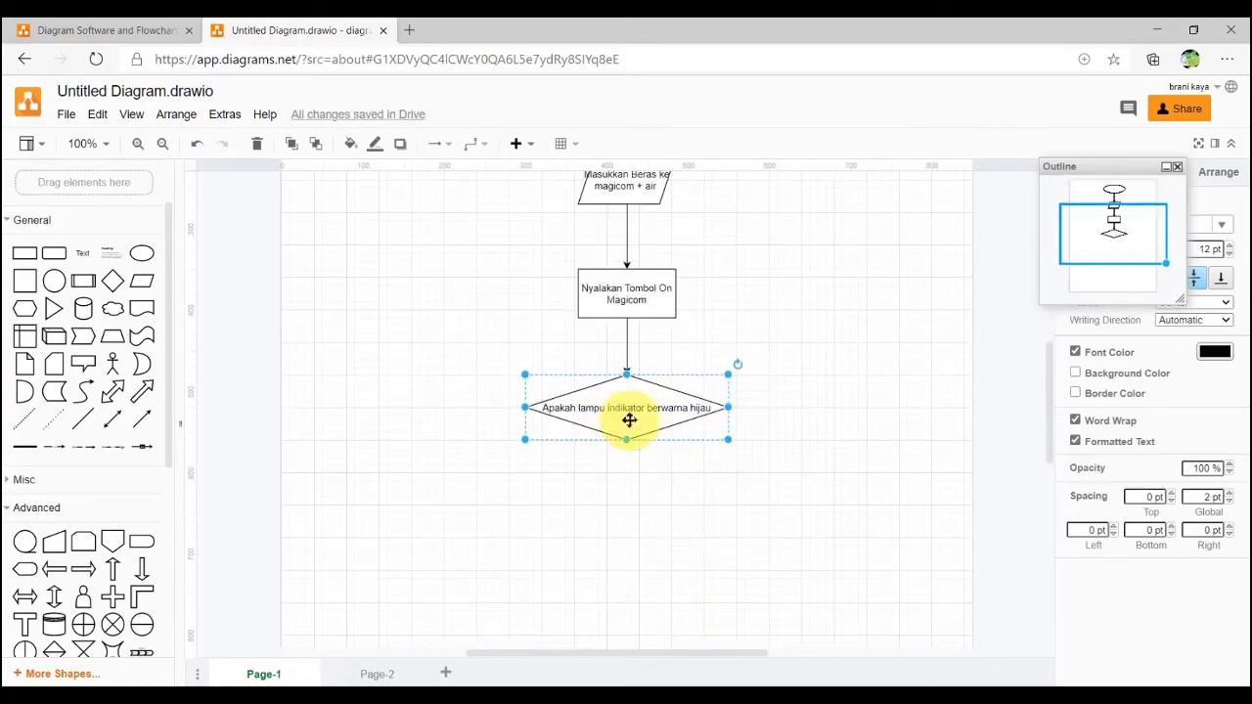
{"action": "mouse_move", "coordinate": [627, 457]}
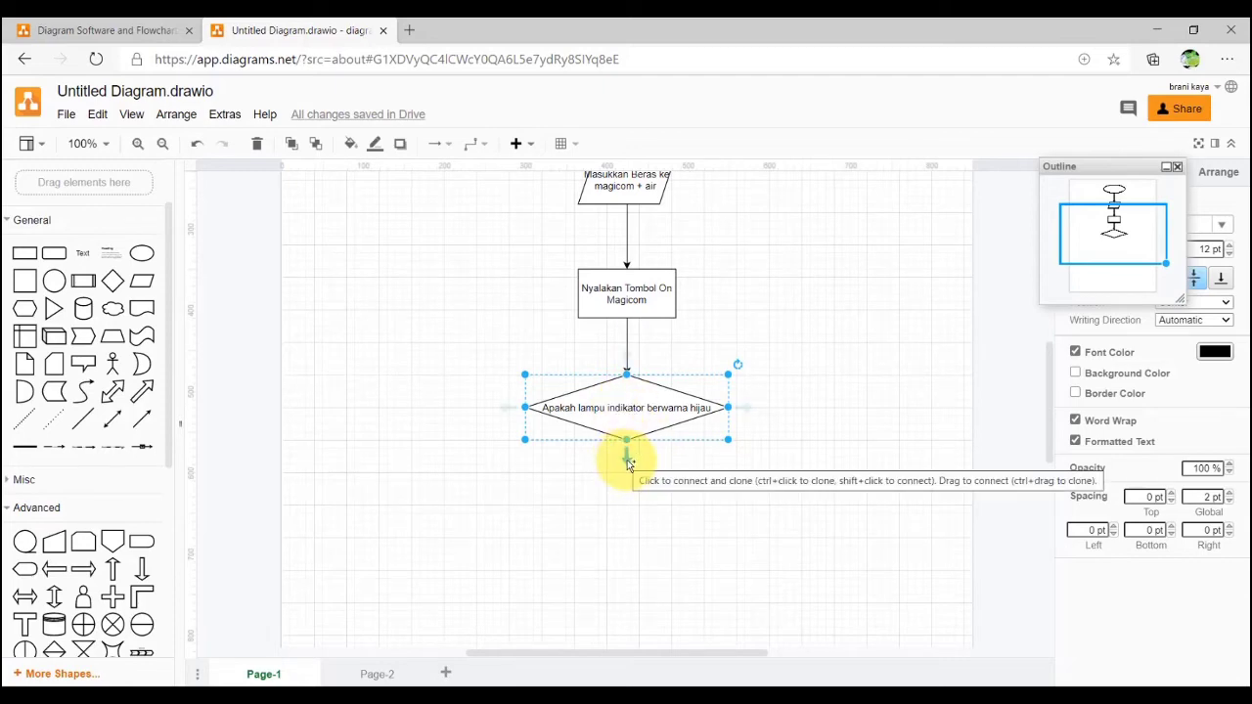
{"action": "left_click", "coordinate": [628, 489]}
{"action": "type", "text": "Matan"}
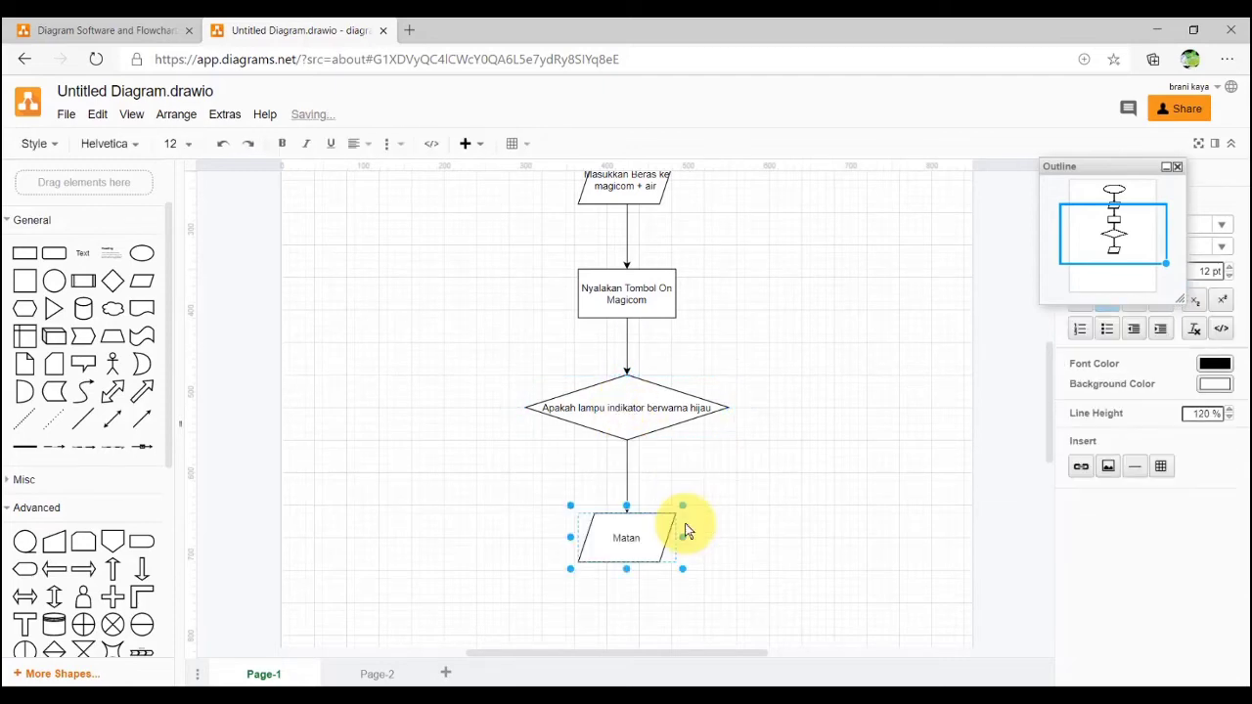
{"action": "type", "text": "g/Nasi"}
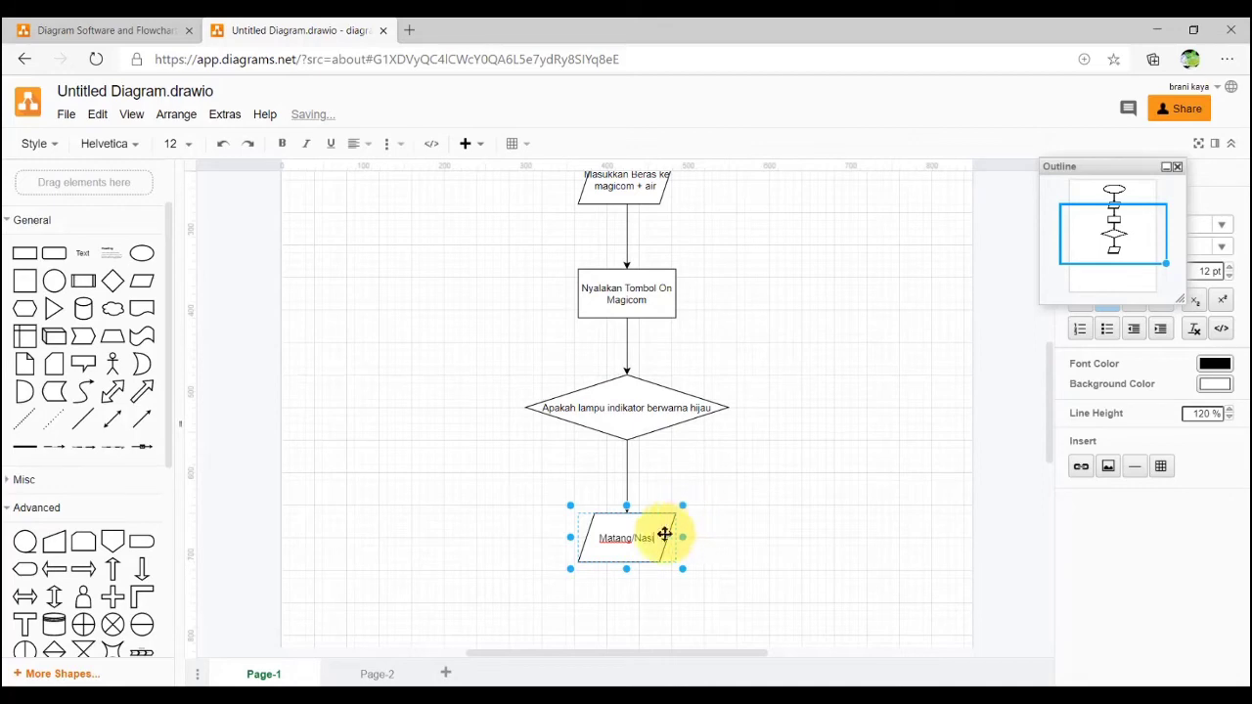
- Add an ellipse below the "Matang/Nasi" parallelogram, linked by a downward connector arrow, and clear the selection
{"action": "scroll", "coordinate": [646, 498], "scroll_direction": "down", "scroll_amount": 3}
{"action": "left_click", "coordinate": [627, 443]}
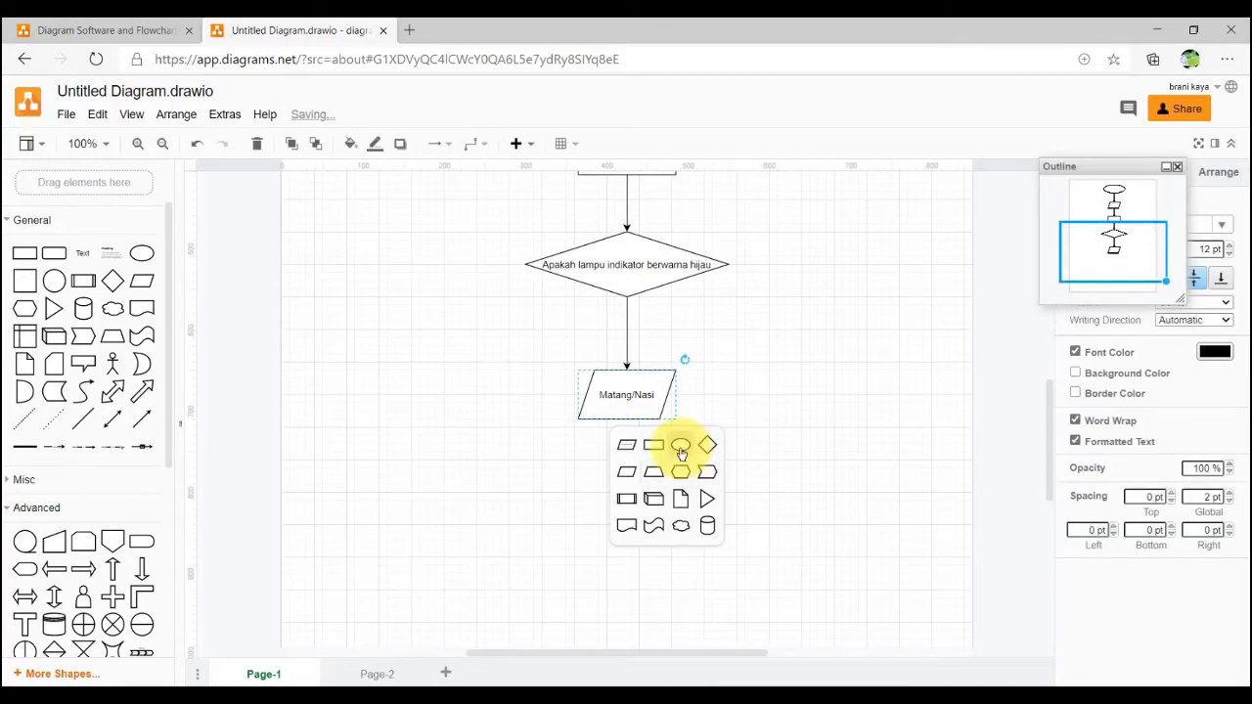
{"action": "left_click", "coordinate": [681, 447]}
{"action": "scroll", "coordinate": [671, 453], "scroll_direction": "up", "scroll_amount": 3}
{"action": "left_click", "coordinate": [299, 402]}
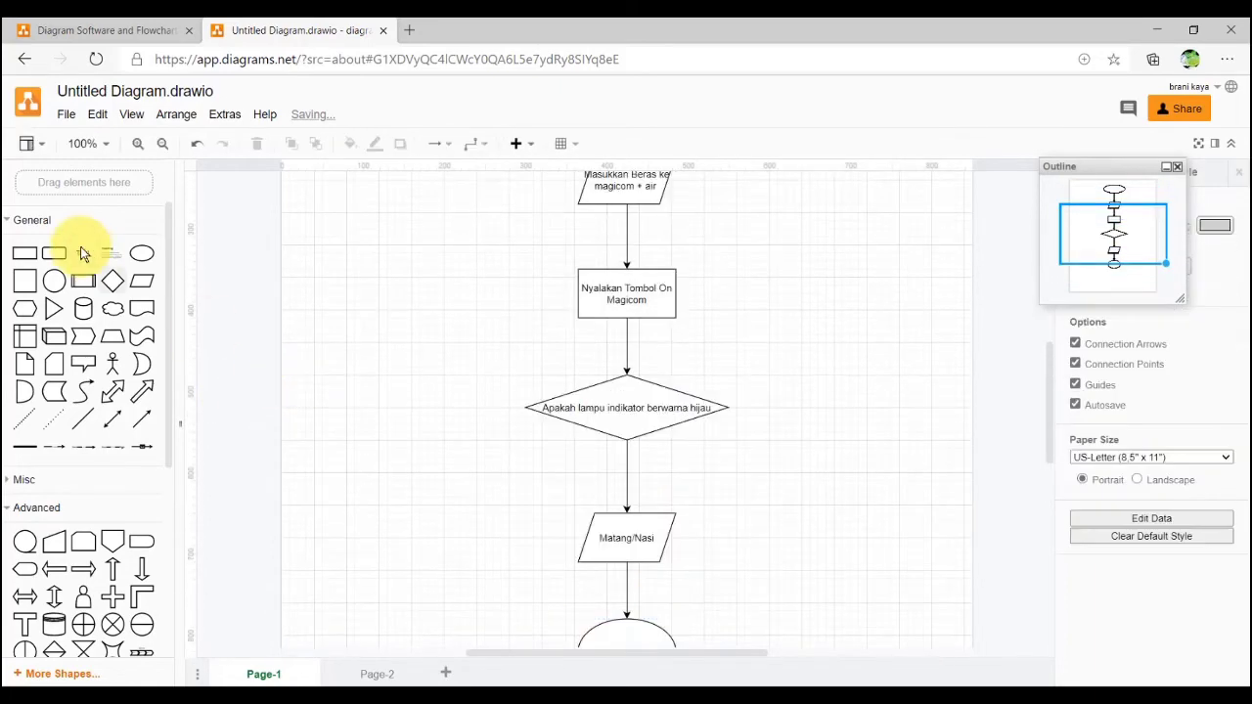